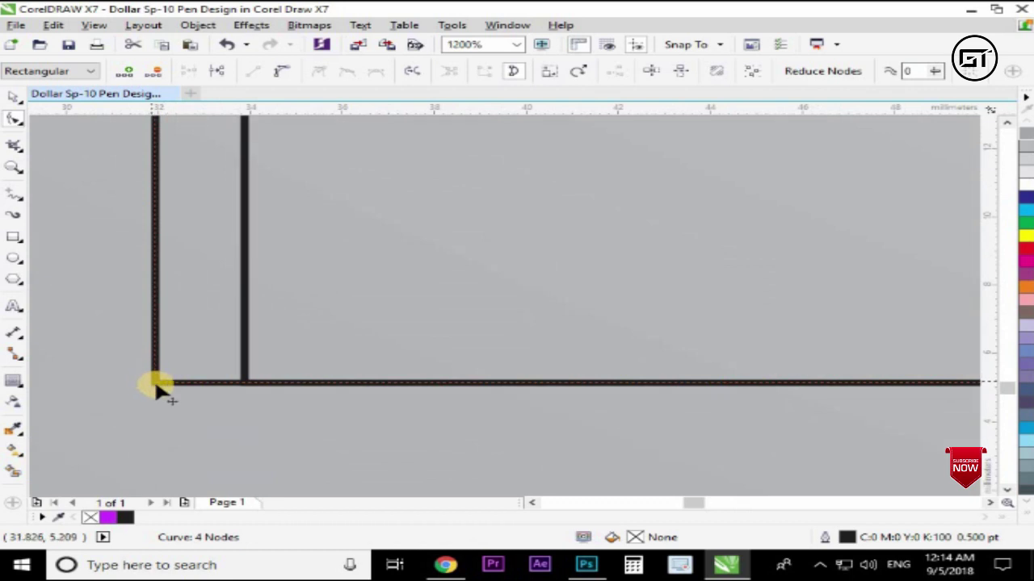
- Move the barrel's bottom-left corner inward to the helper rectangle's edge and delete the helper rectangle
drag(230, 384, 246, 383)
scroll(367, 386, down, 3)
key(space)
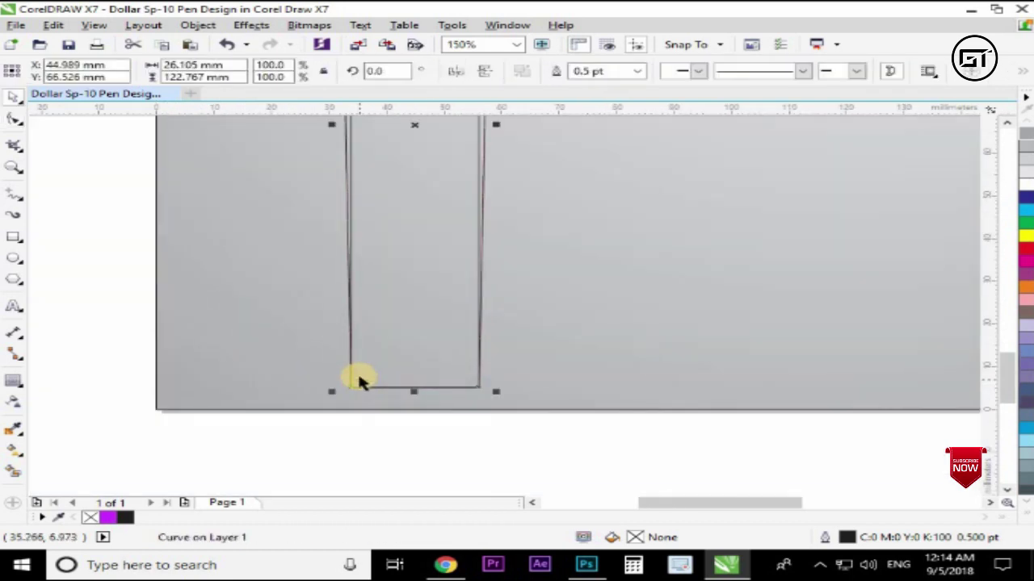
scroll(360, 378, down, 2)
scroll(374, 270, up, 2)
drag(374, 270, 565, 267)
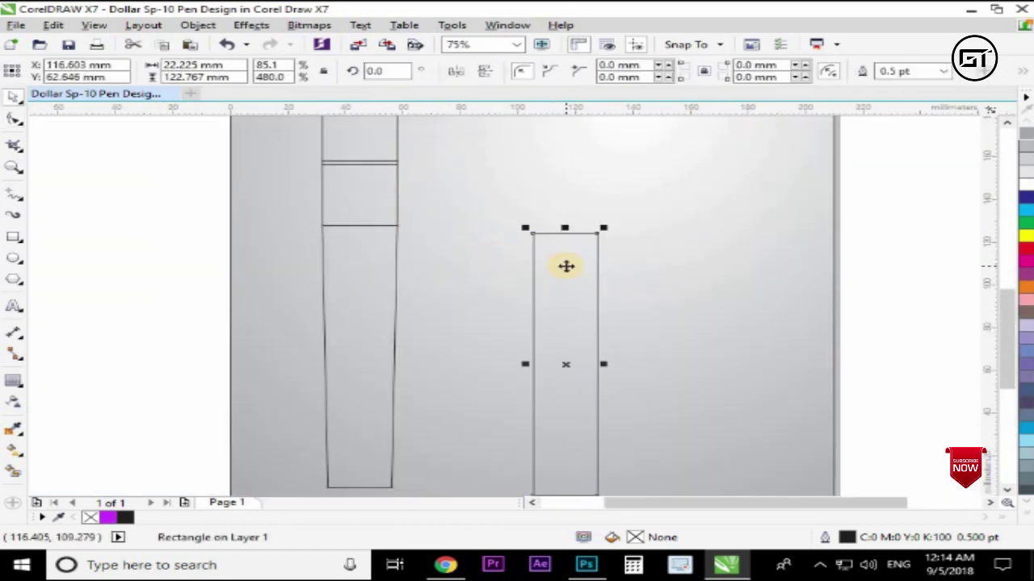
key(Delete)
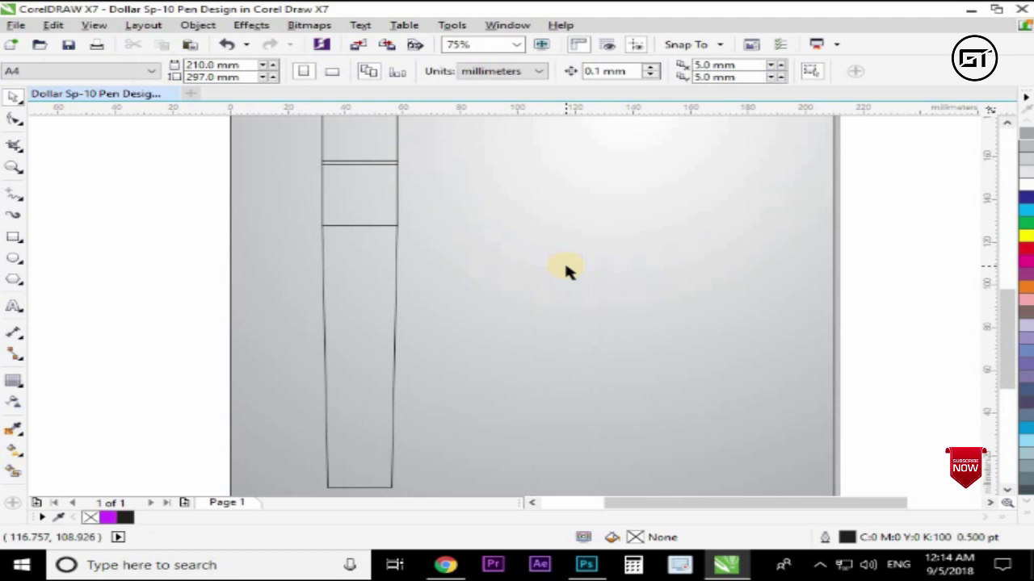
- Draw a circle about 16.7 mm in diameter at the barrel's lower end and centre it horizontally on the barrel
click(19, 257)
scroll(298, 380, down, 1)
scroll(300, 385, up, 3)
drag(438, 320, 470, 275)
key(space)
shift+click(465, 251)
key(c)
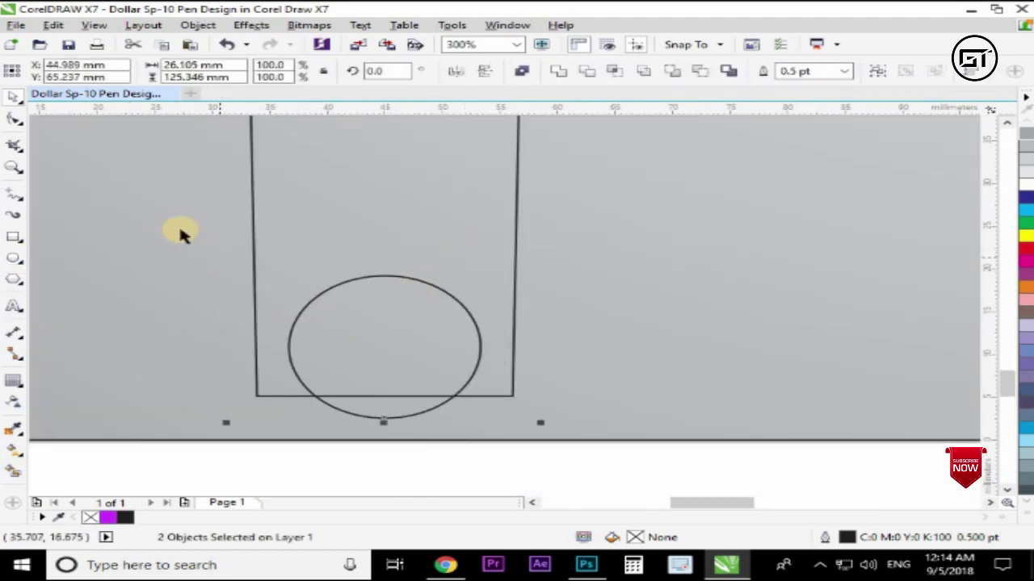
- Lower the circle across the barrel's bottom edge, trim a rounded notch out of the barrel with it and delete it
drag(376, 353, 390, 374)
drag(425, 342, 424, 354)
shift+click(428, 306)
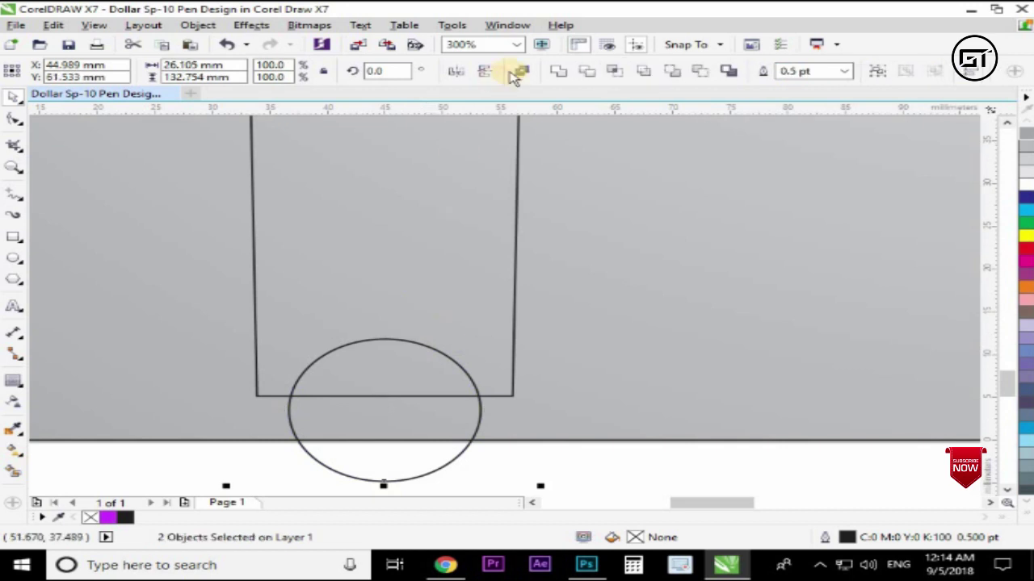
click(586, 72)
click(452, 450)
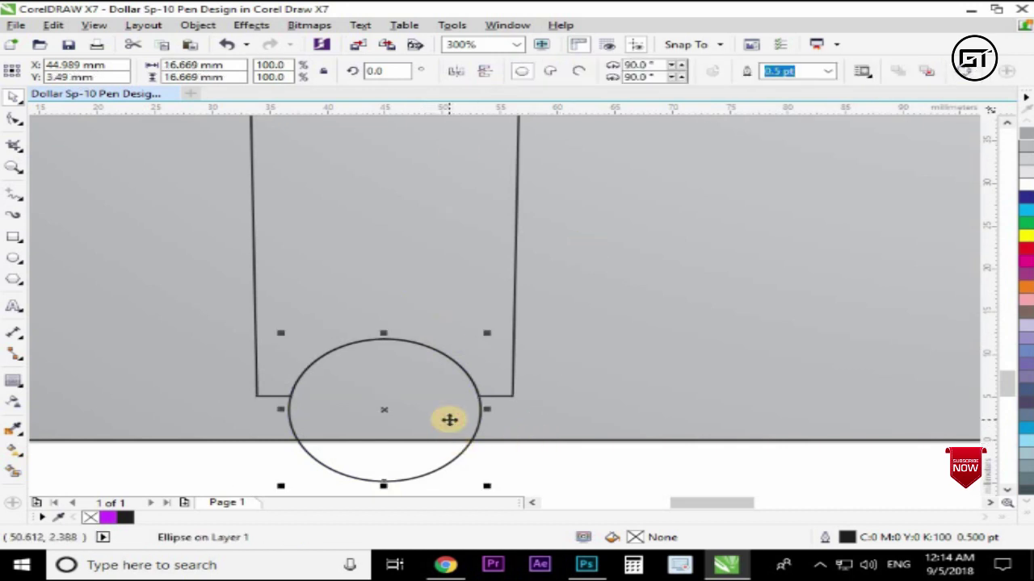
key(Delete)
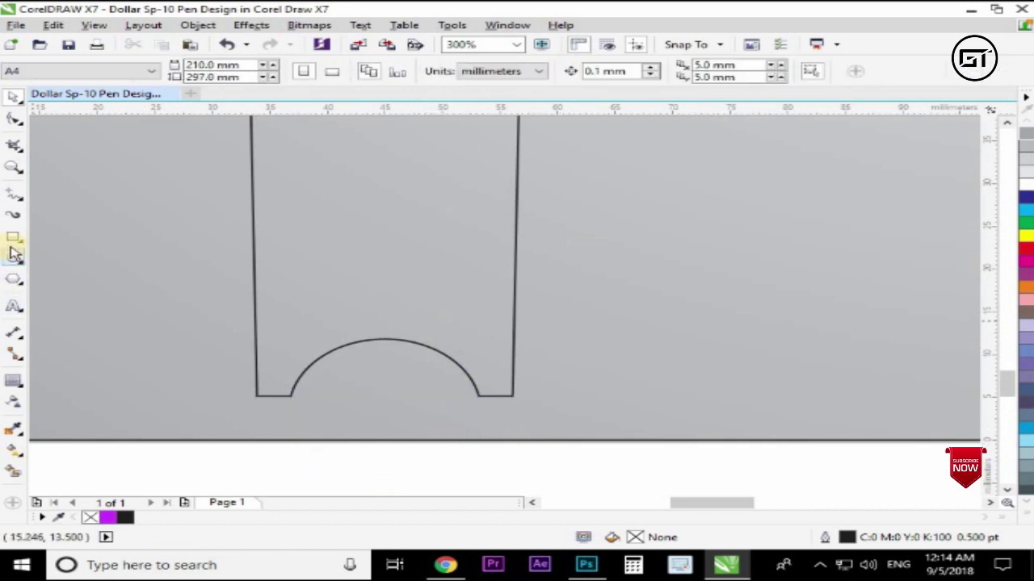
- Draw a rectangle about 19.6 mm wide and 6.7 mm high across the rounded notch
key(F6)
drag(269, 350, 496, 385)
key(space)
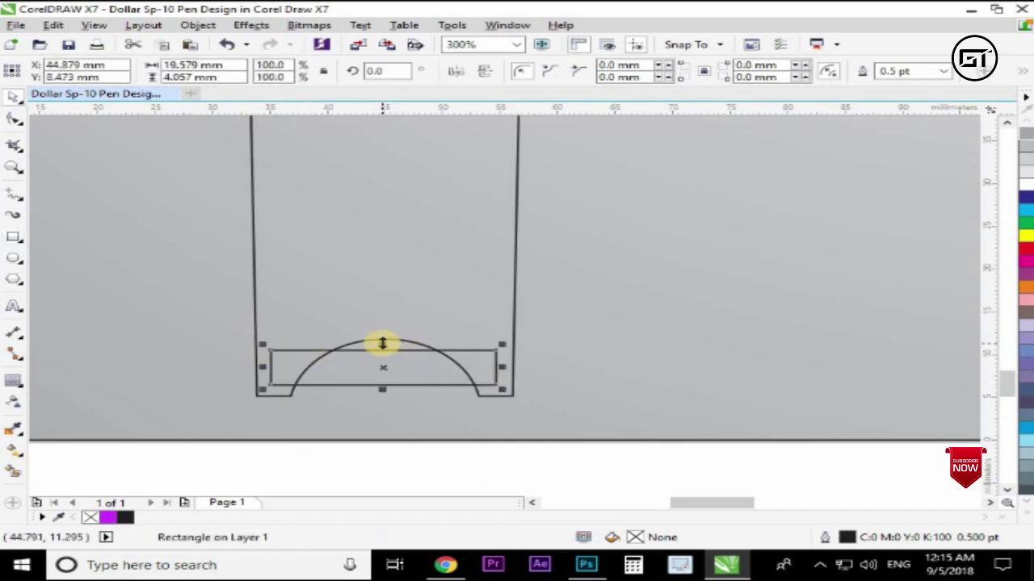
drag(382, 344, 384, 321)
- Smart-fill the area enclosed by the notch arc and the rectangle, and delete the rectangle
click(16, 468)
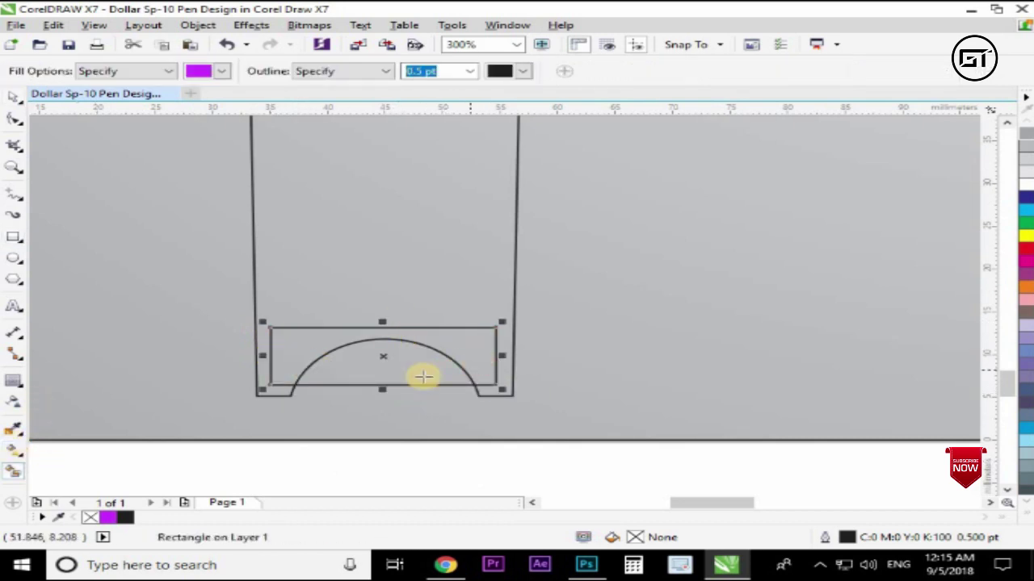
click(423, 375)
key(space)
click(467, 343)
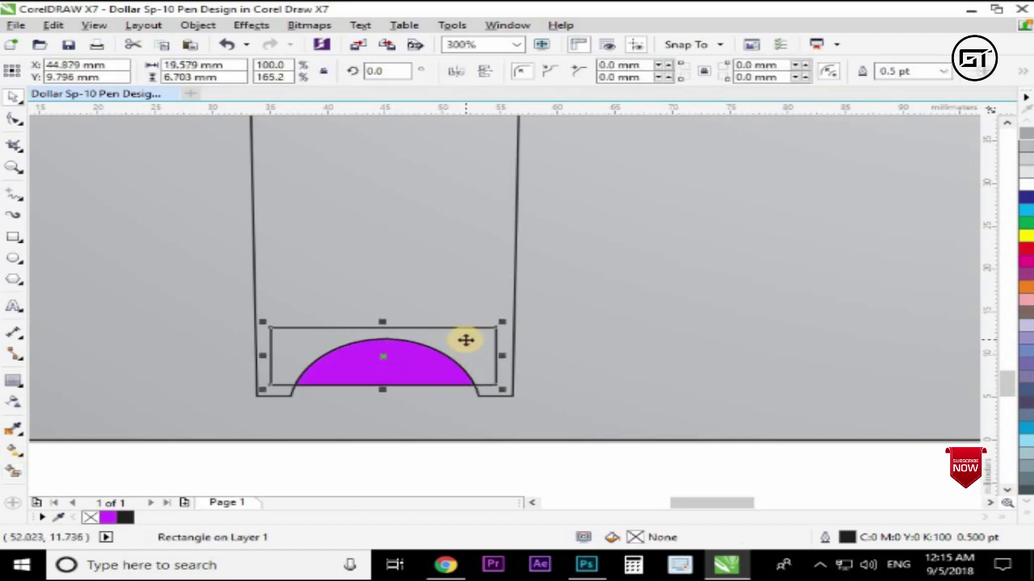
key(Delete)
- Remove the purple fill from the dome shape in the notch, leaving only its outline
click(363, 366)
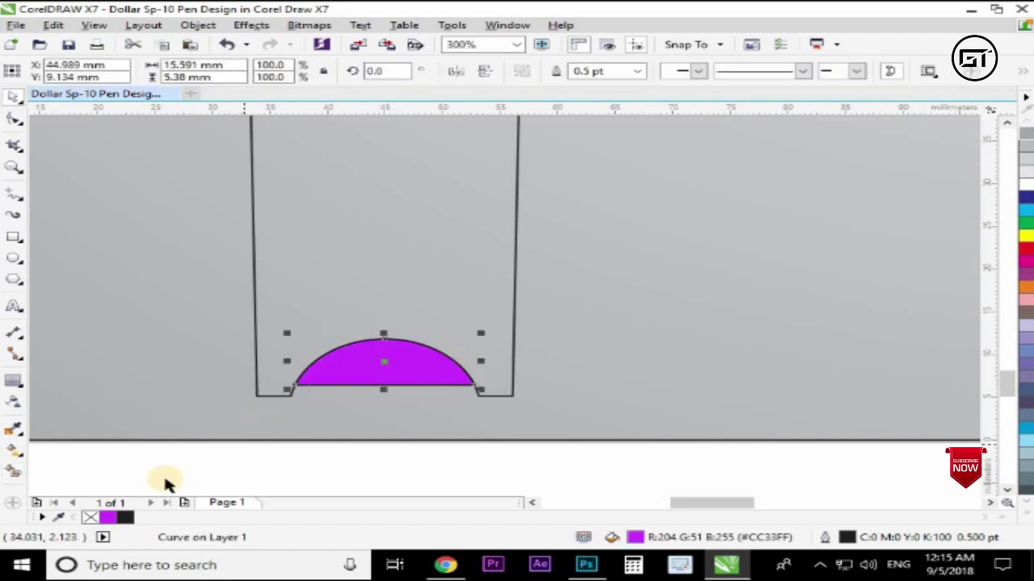
click(90, 517)
click(300, 434)
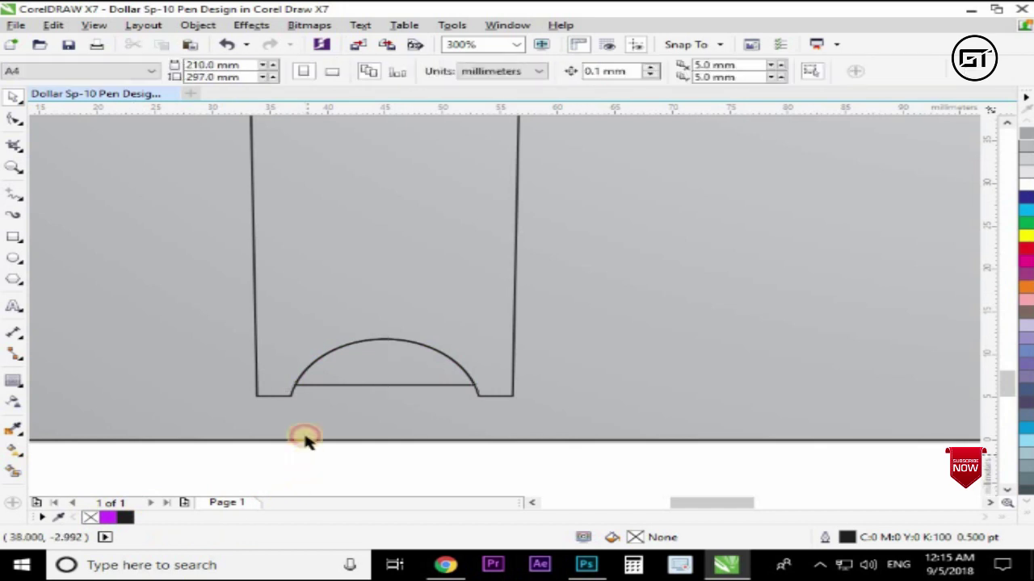
- Draw a rectangle about 2.8 mm wide at the barrel's bottom-right corner and stretch it up to the barrel's top edge, about 122.8 mm high
scroll(316, 394, down, 3)
click(13, 242)
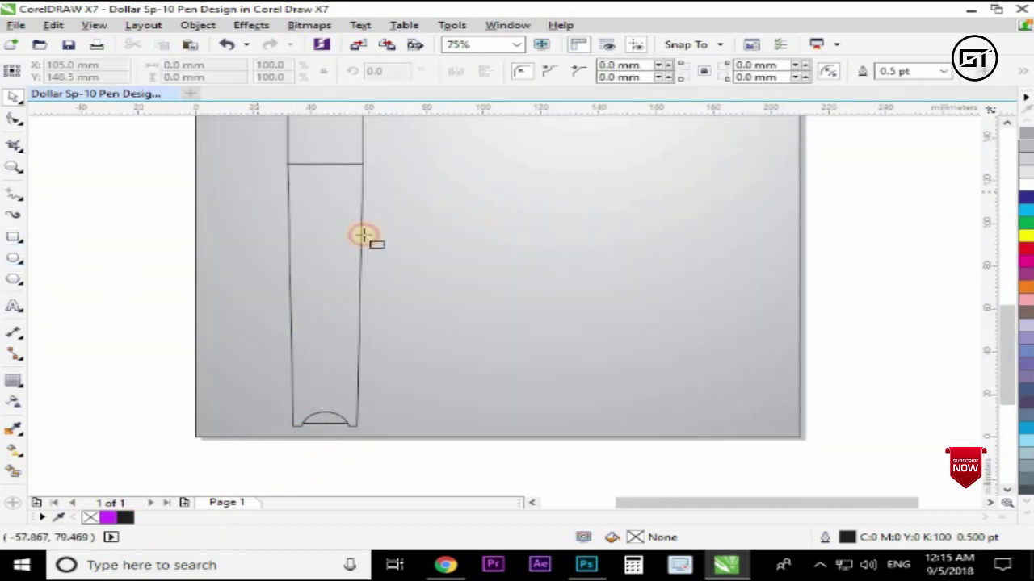
scroll(359, 420, up, 3)
mouse_move(378, 391)
mouse_down()
mouse_move(340, 345)
mouse_move(343, 327)
mouse_up()
key(space)
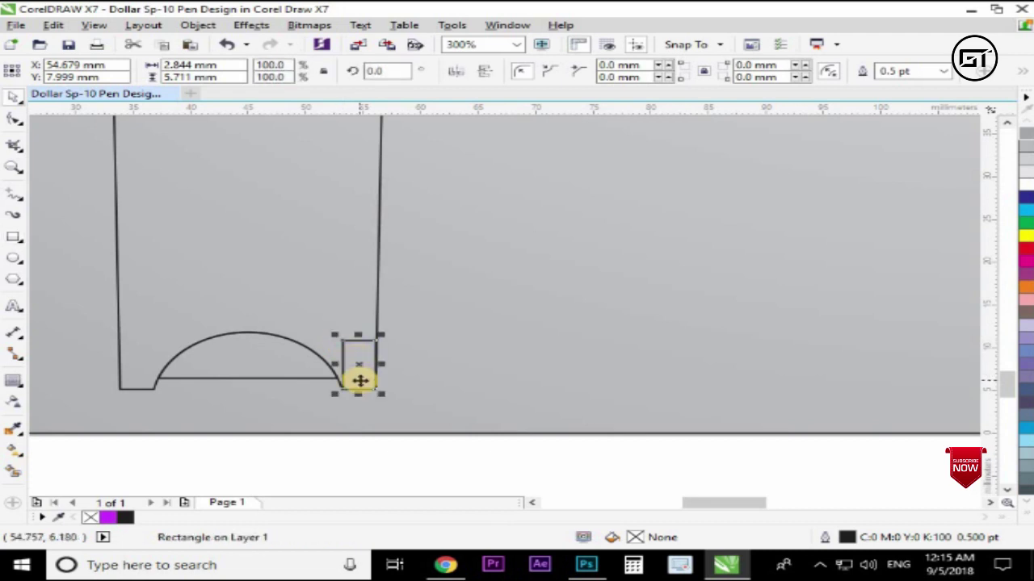
scroll(358, 374, down, 3)
drag(358, 363, 363, 163)
- Convert the narrow barrel strip to curves and move its top-right node onto the barrel's top-right corner
scroll(357, 166, up, 3)
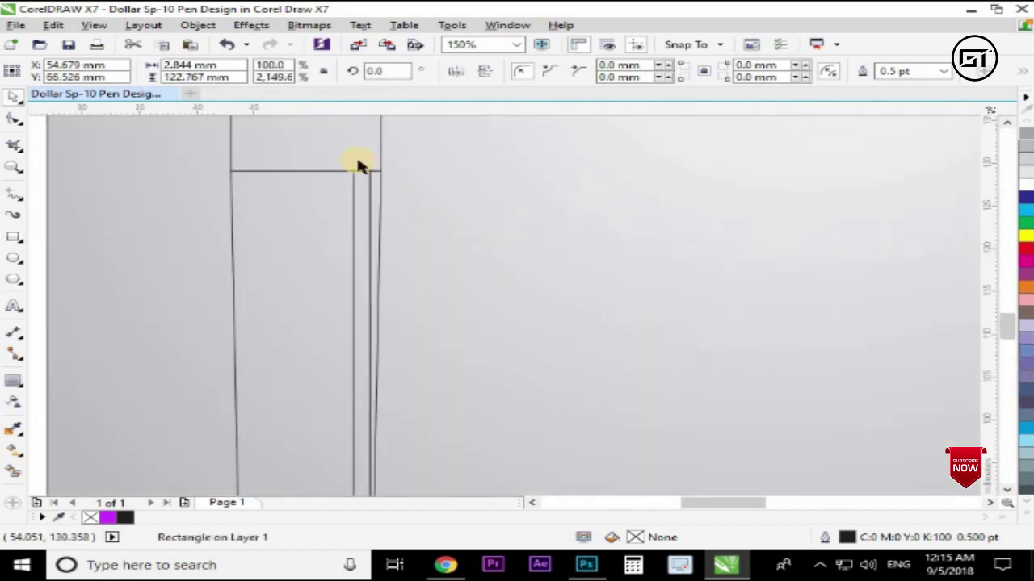
key(F10)
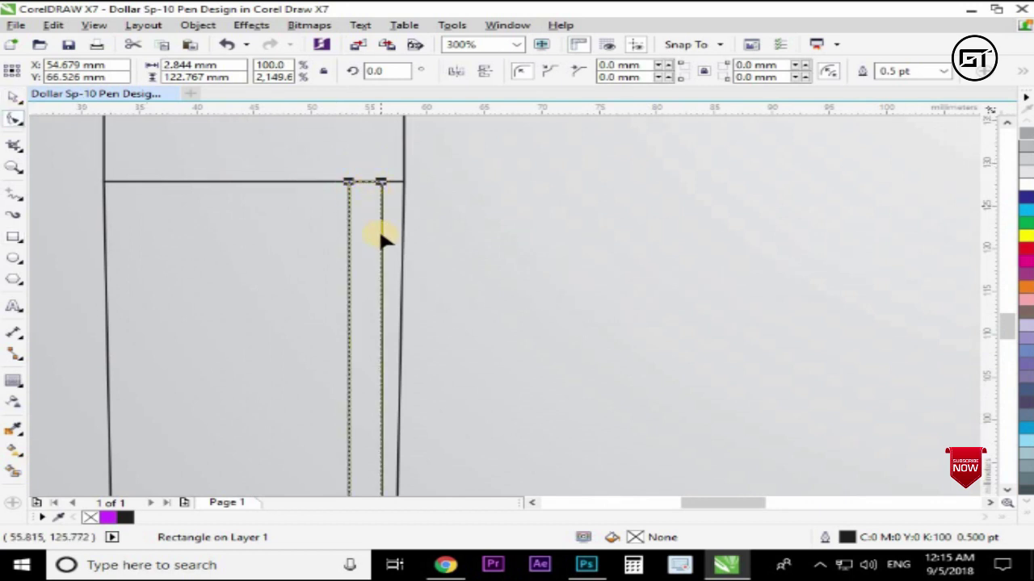
right_click(355, 223)
click(428, 203)
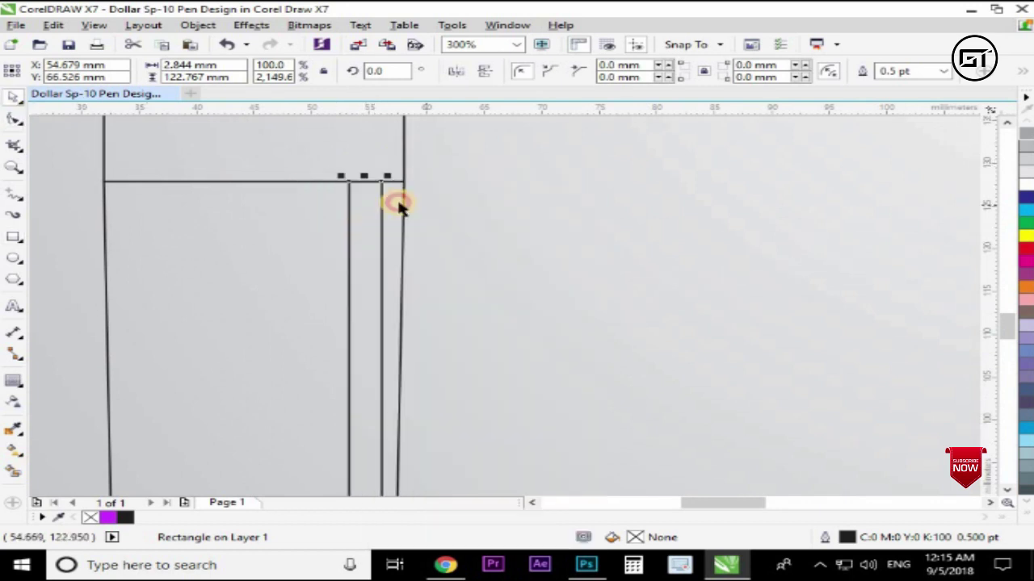
click(383, 187)
drag(387, 185, 406, 182)
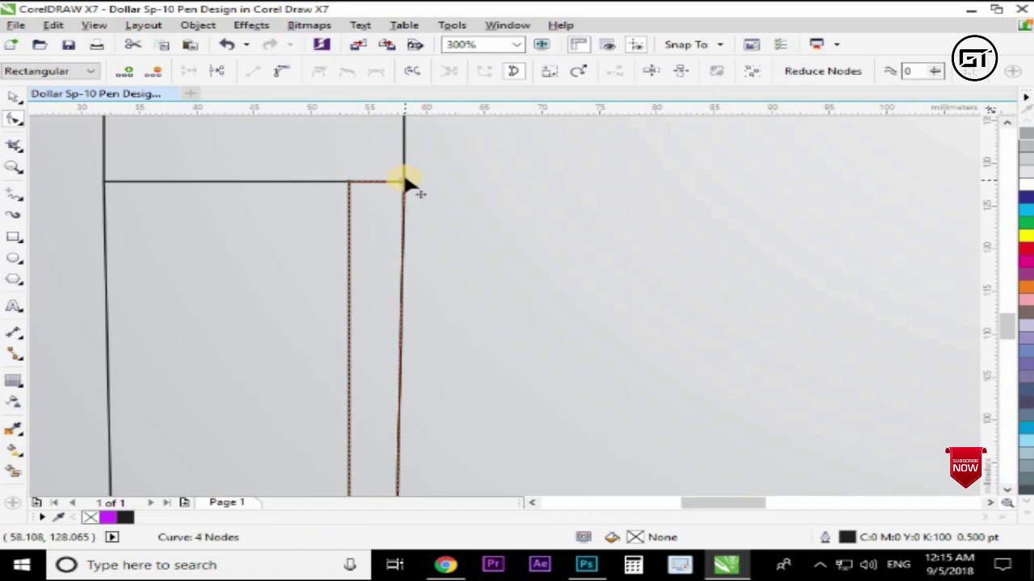
scroll(407, 187, down, 3)
scroll(397, 190, down, 2)
key(space)
click(417, 328)
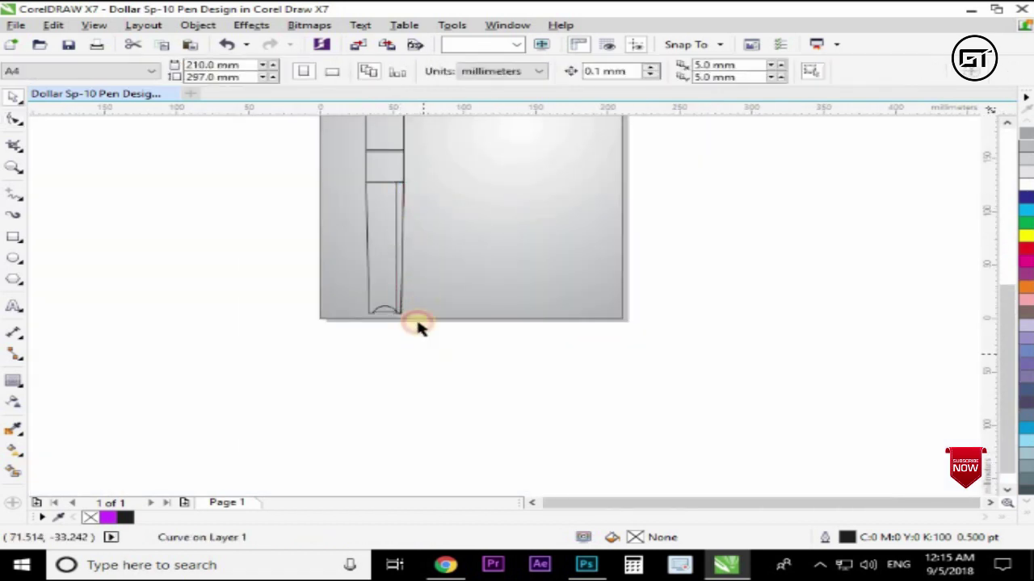
- Draw a rectangle about 3.5 mm wide along the cap's right side, stretched to the cap's full height of about 78.5 mm
scroll(412, 272, down, 2)
scroll(410, 210, up, 4)
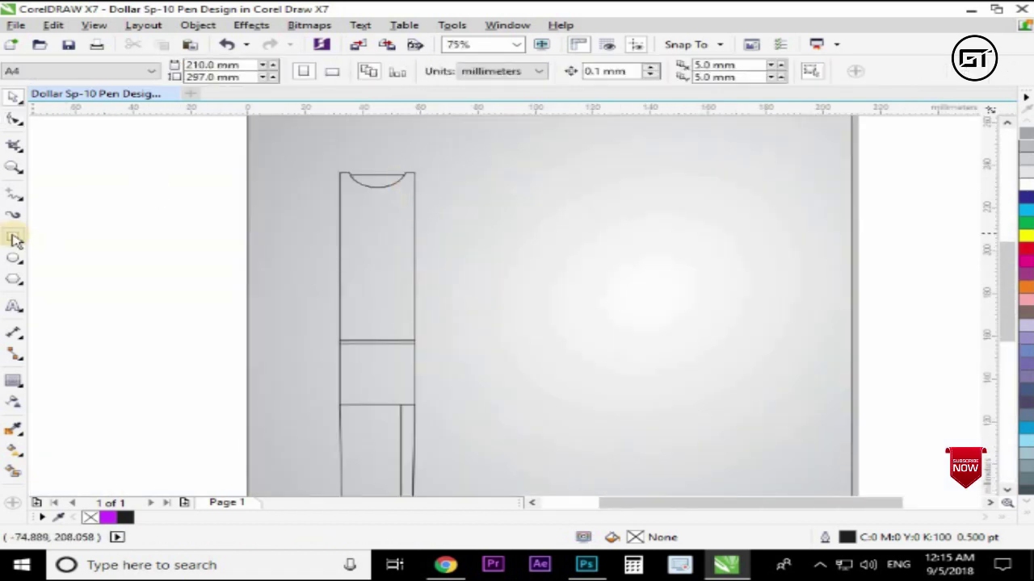
click(14, 237)
scroll(423, 203, up, 2)
drag(402, 167, 383, 381)
scroll(381, 266, down, 2)
scroll(378, 367, up, 2)
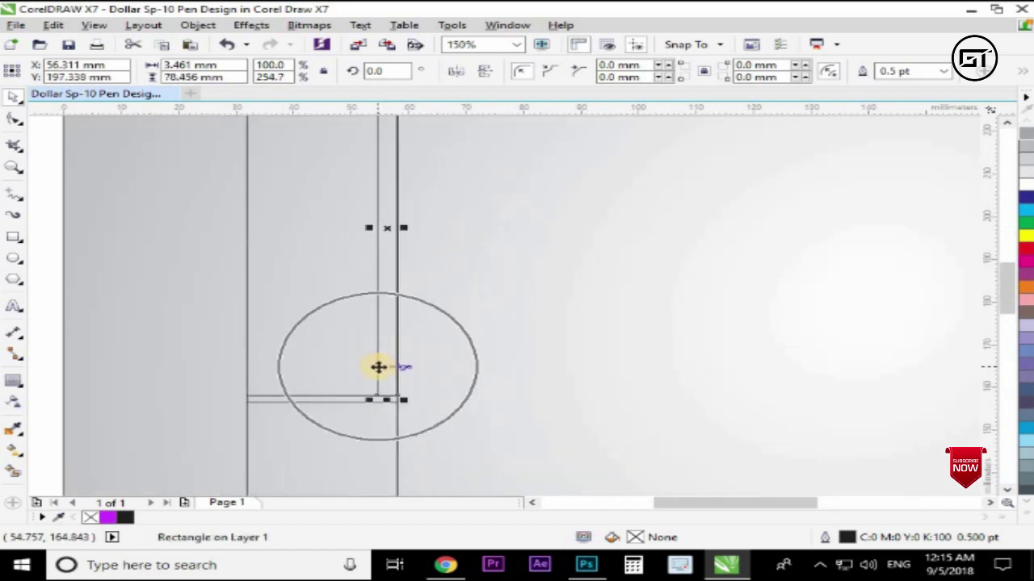
scroll(376, 364, down, 2)
- Convert the cap's side strip to curves and move its bottom-left node inward, making the strip about 5.2 mm wide
click(14, 118)
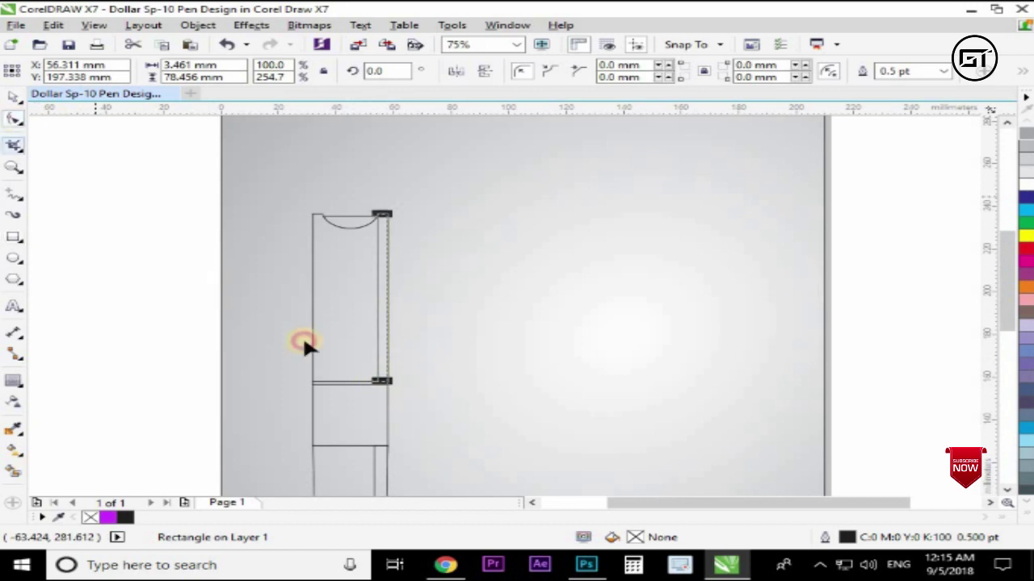
scroll(385, 377, up, 4)
right_click(410, 360)
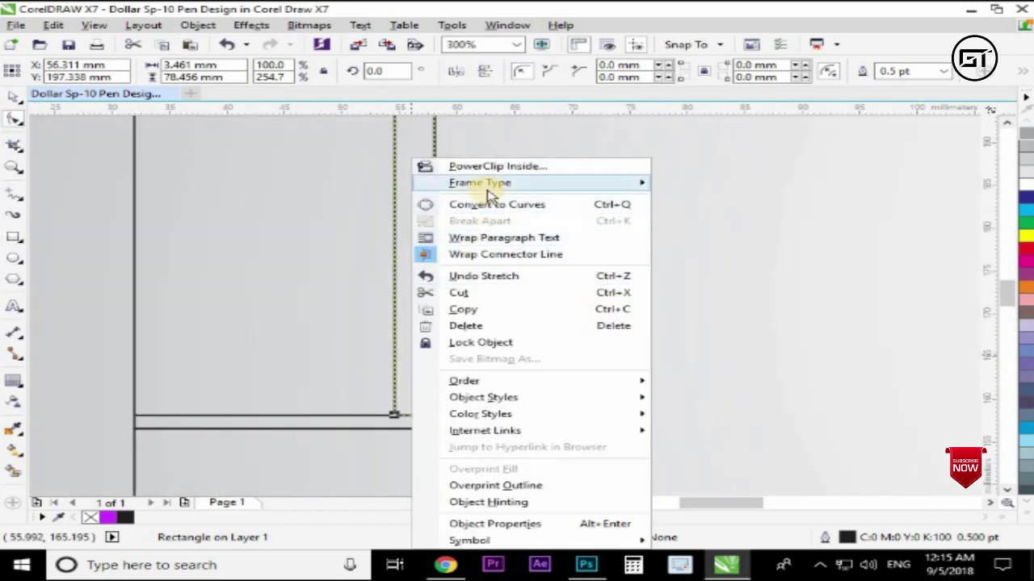
click(485, 204)
drag(397, 420, 374, 415)
scroll(372, 375, down, 1)
key(space)
scroll(347, 330, down, 2)
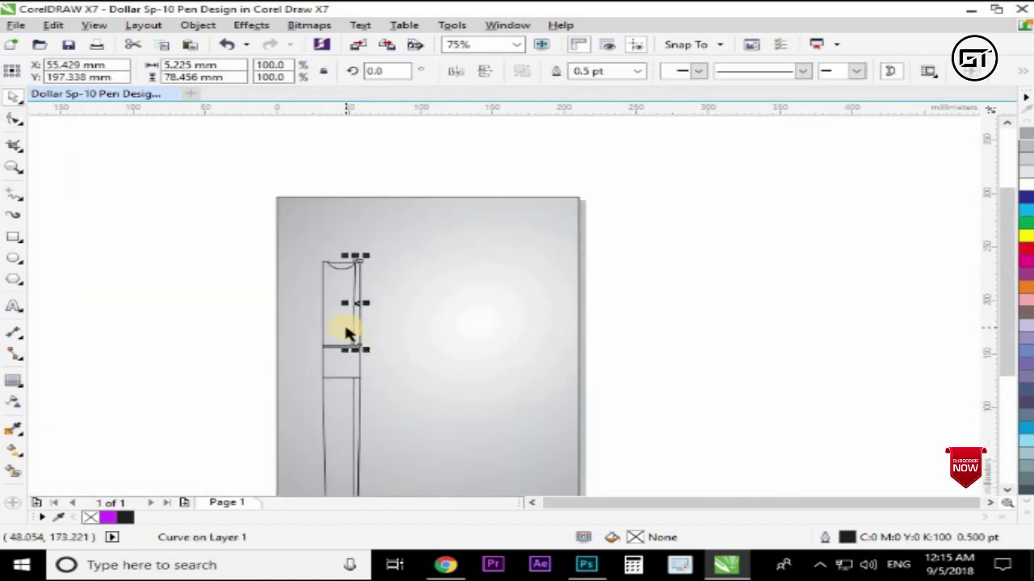
click(219, 321)
- Draw a rectangle about 8.6 by 63.9 mm inside the cap, centre it horizontally on the cap and position it below the notch
scroll(380, 295, up, 4)
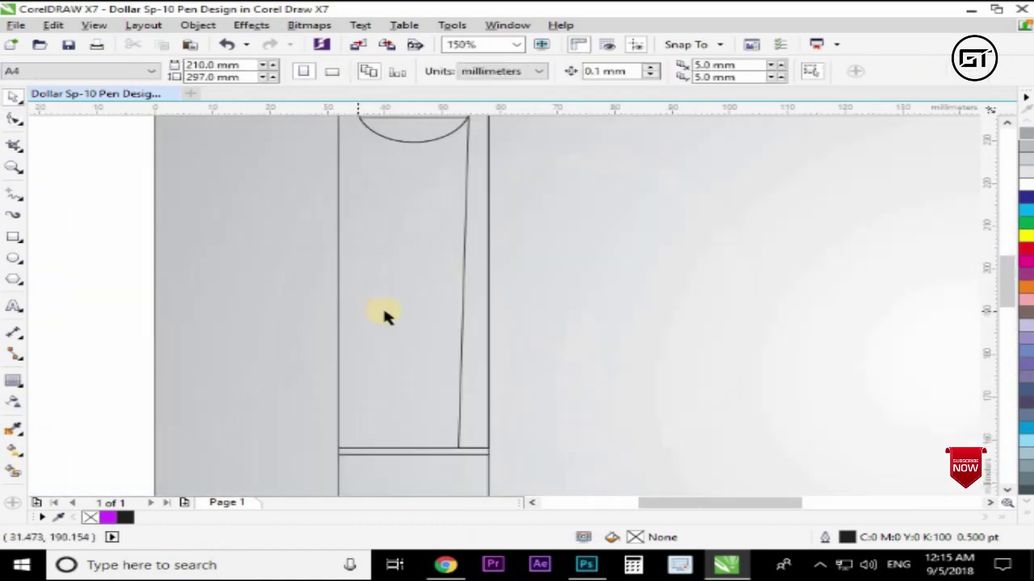
click(14, 235)
mouse_move(407, 226)
mouse_down()
mouse_move(443, 407)
mouse_move(424, 433)
mouse_up()
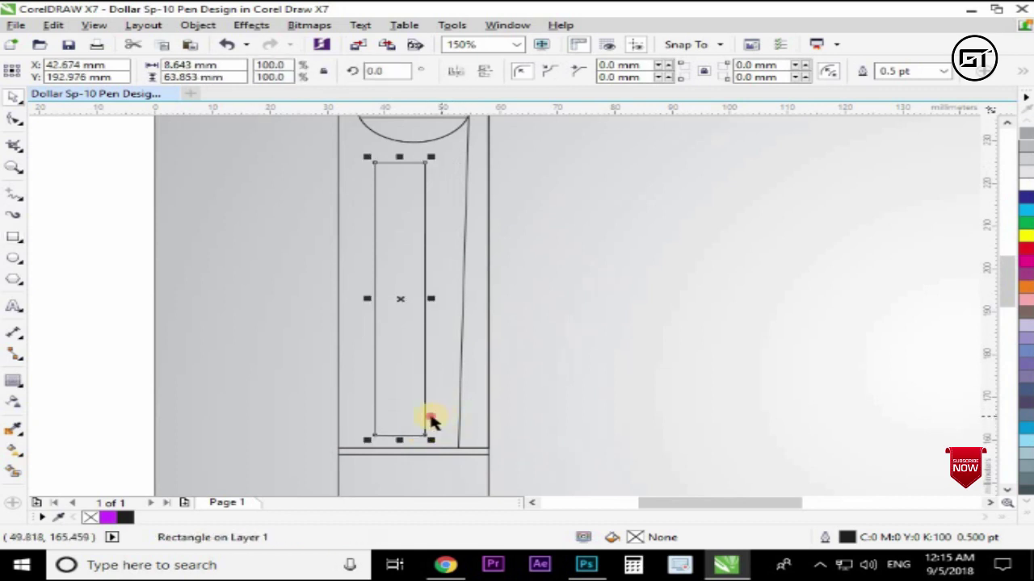
shift+click(431, 417)
key(c)
key(e)
click(196, 380)
drag(416, 319, 414, 329)
drag(414, 289, 411, 300)
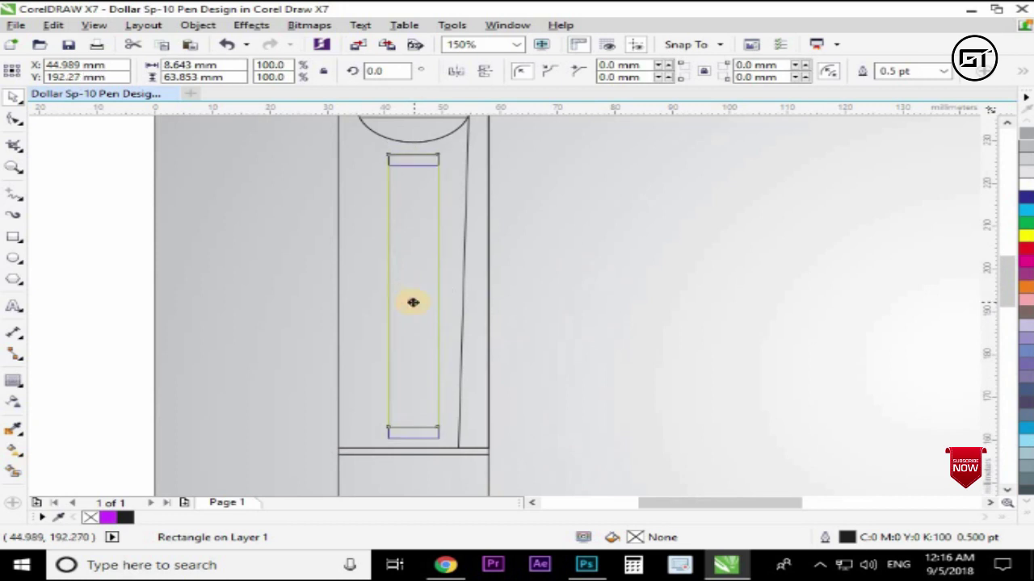
- Convert the cap's inner rectangle to curves and move its top-right corner slightly outward
click(14, 121)
scroll(396, 153, up, 4)
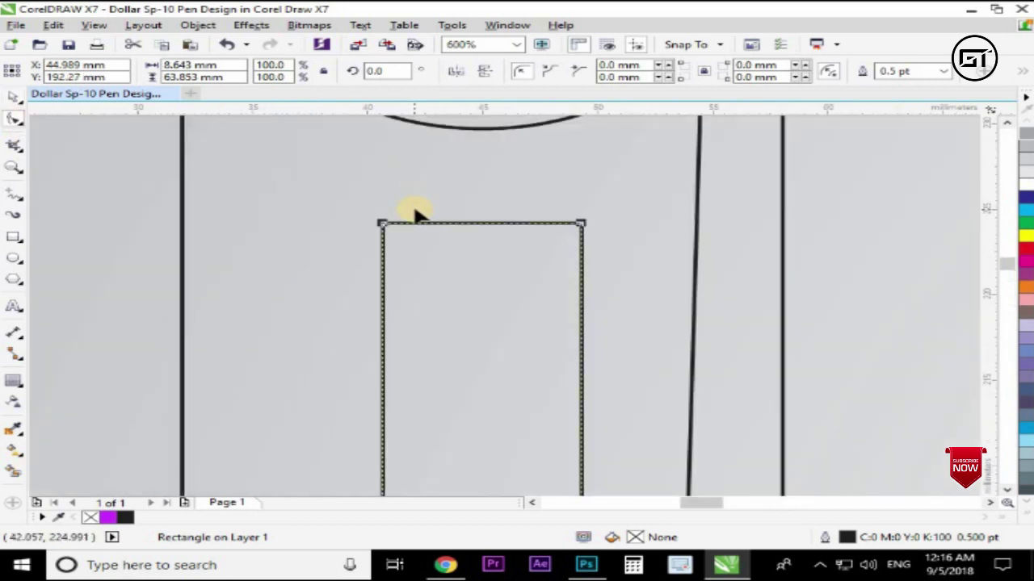
right_click(440, 238)
click(549, 203)
scroll(593, 228, up, 4)
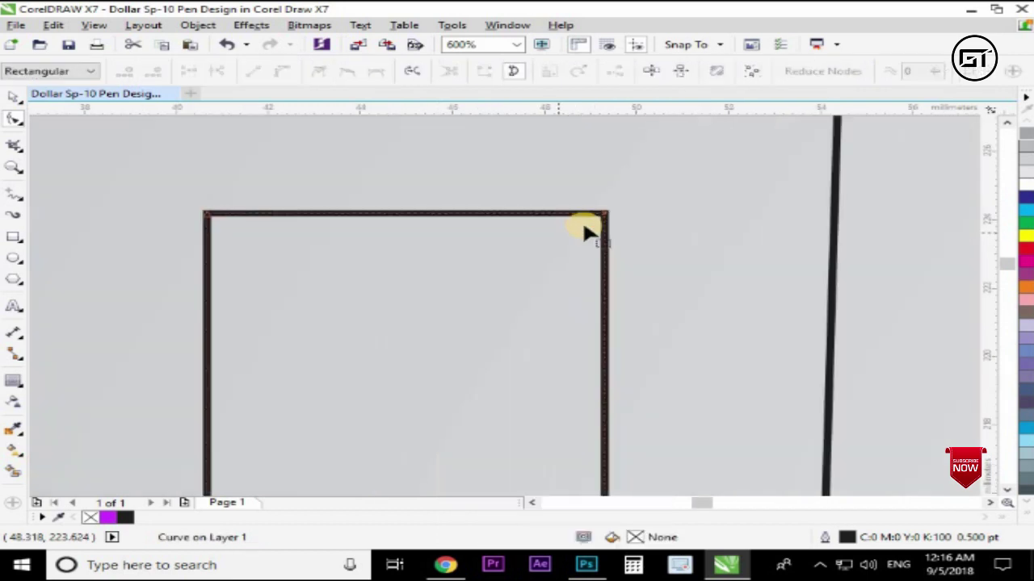
drag(649, 195, 699, 203)
- Move the inner shape's top-left corner outward to a top width of about 10 mm and centre the shape horizontally on the cap
scroll(699, 203, down, 4)
scroll(469, 202, up, 1)
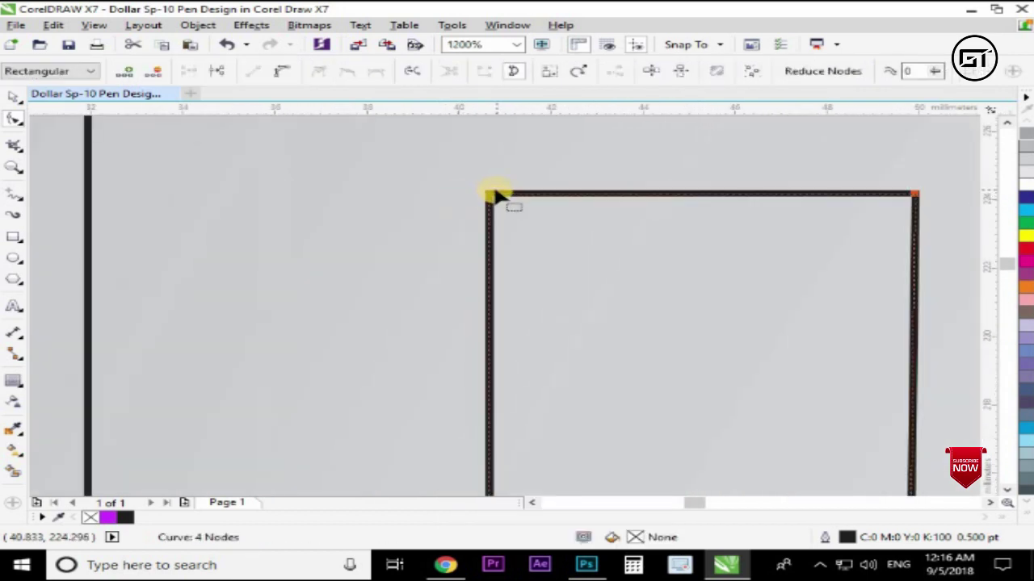
drag(492, 196, 450, 202)
scroll(450, 203, down, 2)
key(space)
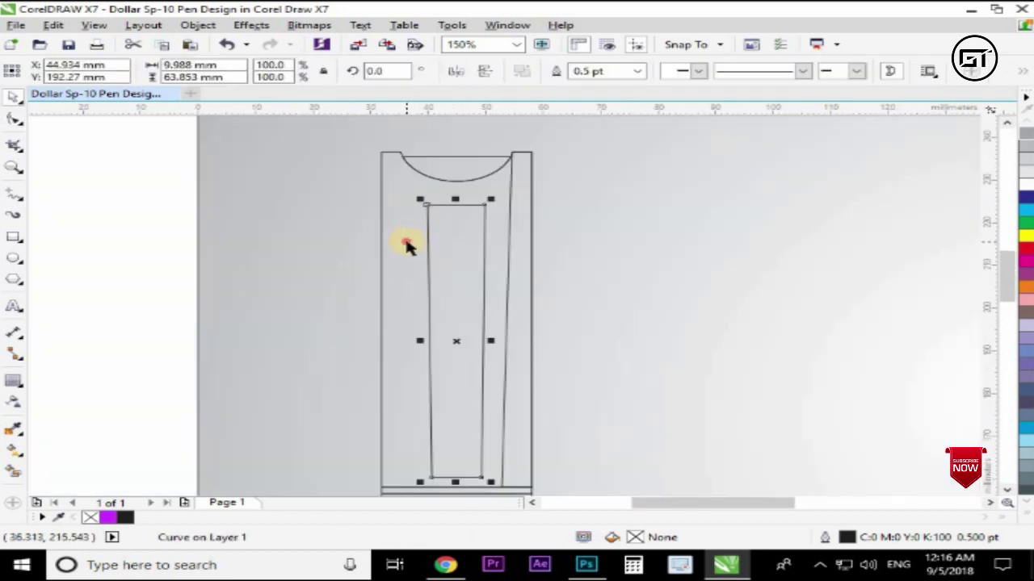
shift+click(407, 246)
click(544, 296)
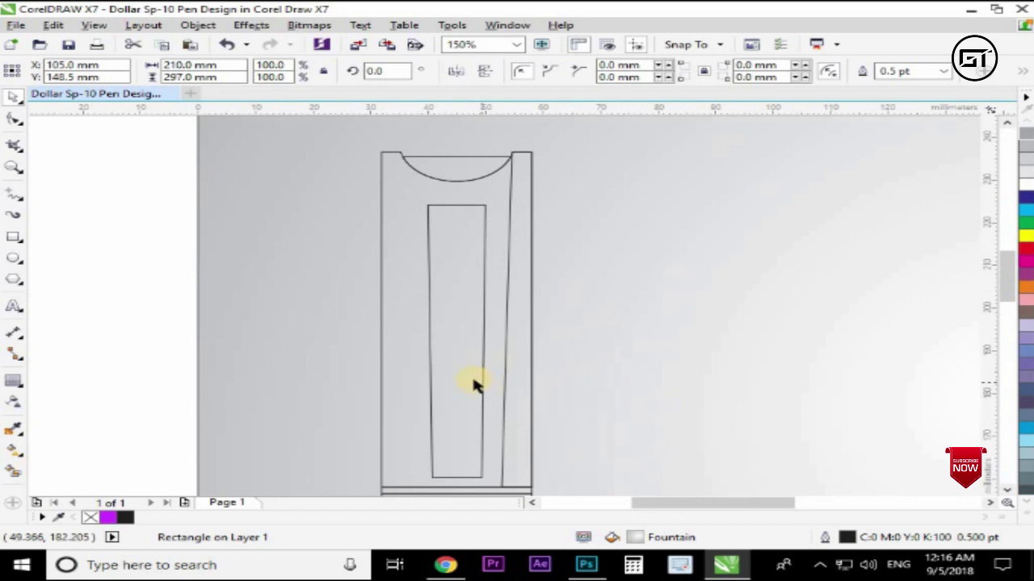
- Narrow the cap's tapered inner shape symmetrically about its centre, keeping its height
click(492, 334)
drag(490, 341, 480, 374)
click(443, 351)
click(455, 344)
scroll(455, 344, up, 3)
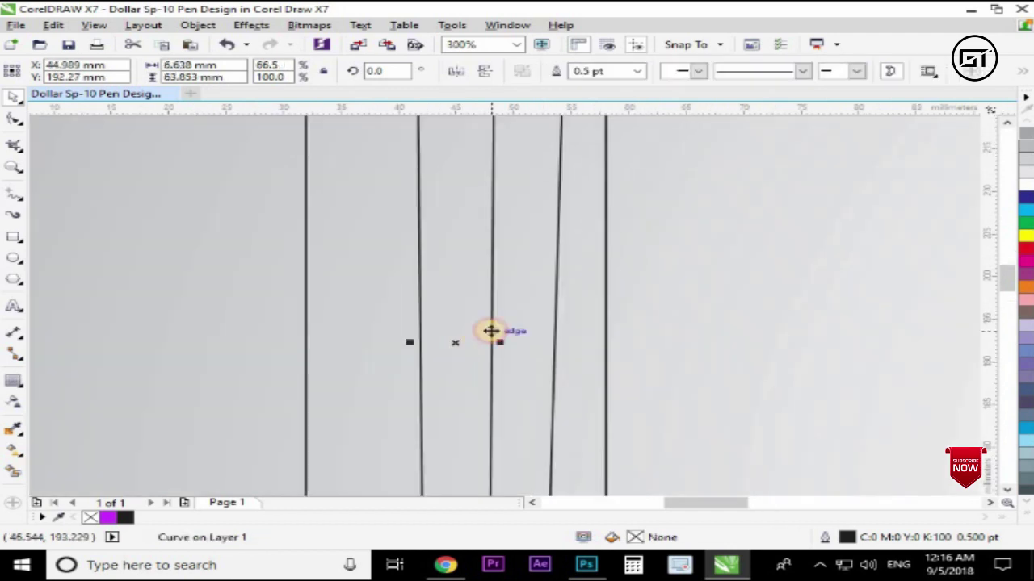
drag(446, 326, 482, 339)
scroll(471, 318, down, 5)
click(626, 337)
scroll(496, 257, down, 2)
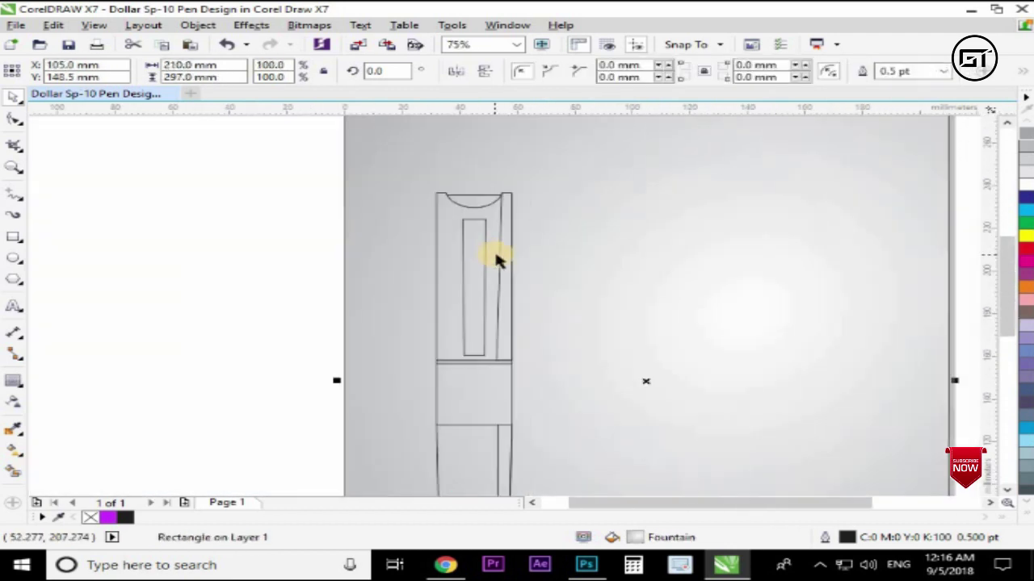
scroll(504, 228, down, 4)
click(371, 233)
scroll(442, 303, up, 2)
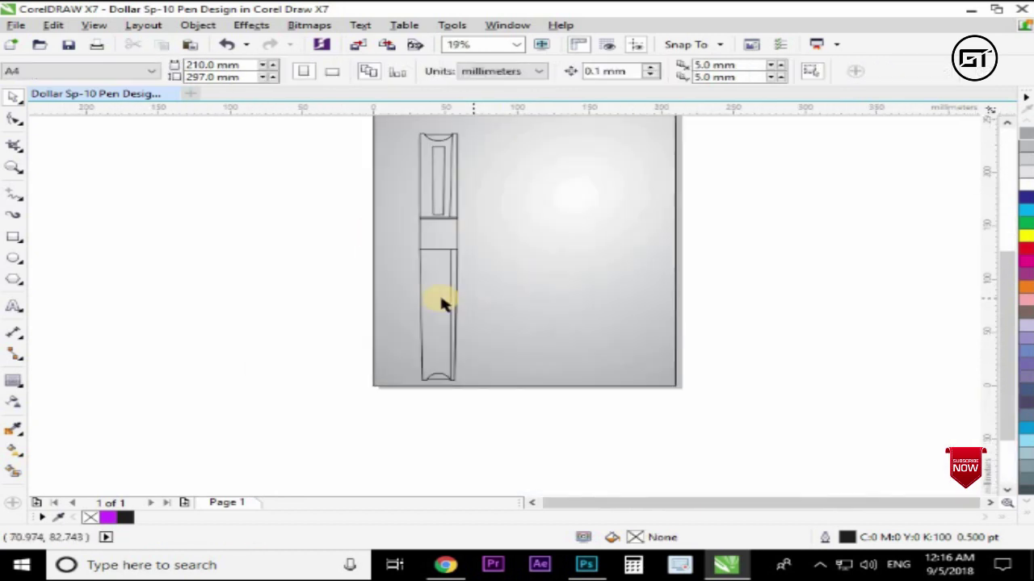
- Fill the cap's top notch white and the cap body red (C:0 M:100 Y:100 K:0)
scroll(438, 197, up, 3)
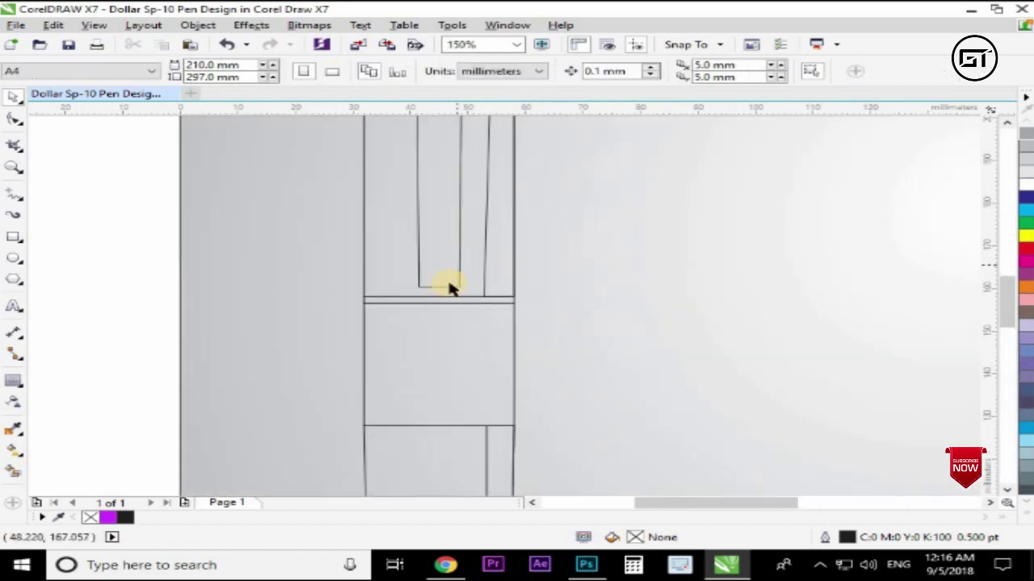
scroll(450, 284, down, 3)
scroll(445, 203, up, 4)
click(438, 228)
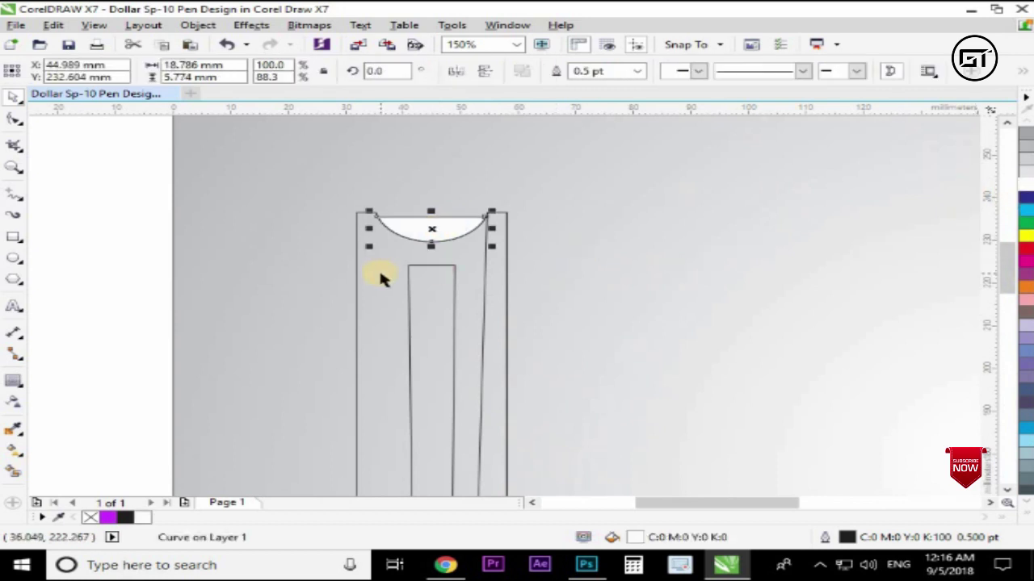
click(380, 274)
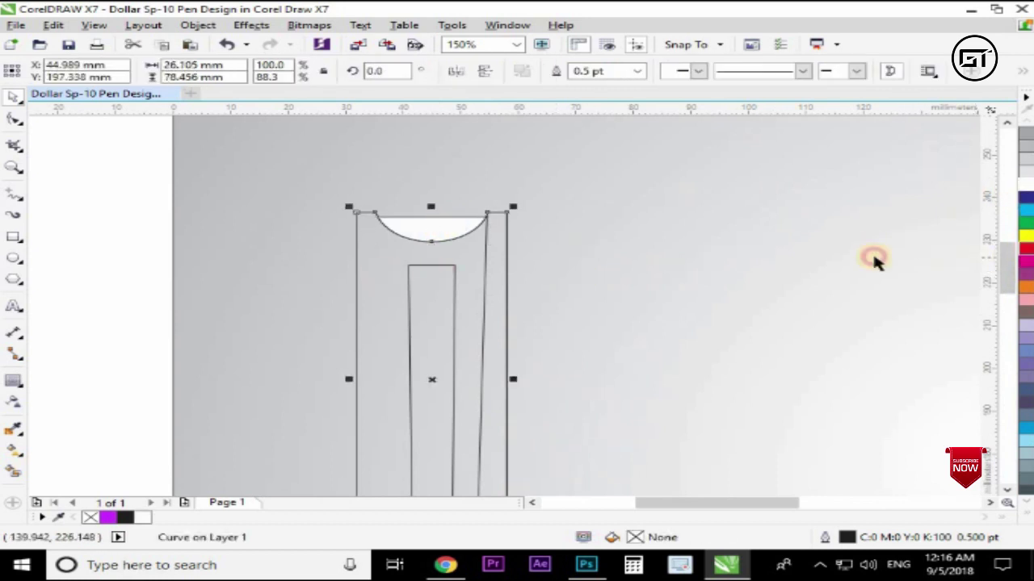
- Fill the thin band beneath the cap with a uniform black of C 75, M 68, Y 65, K 90
scroll(492, 219, down, 3)
scroll(482, 266, up, 1)
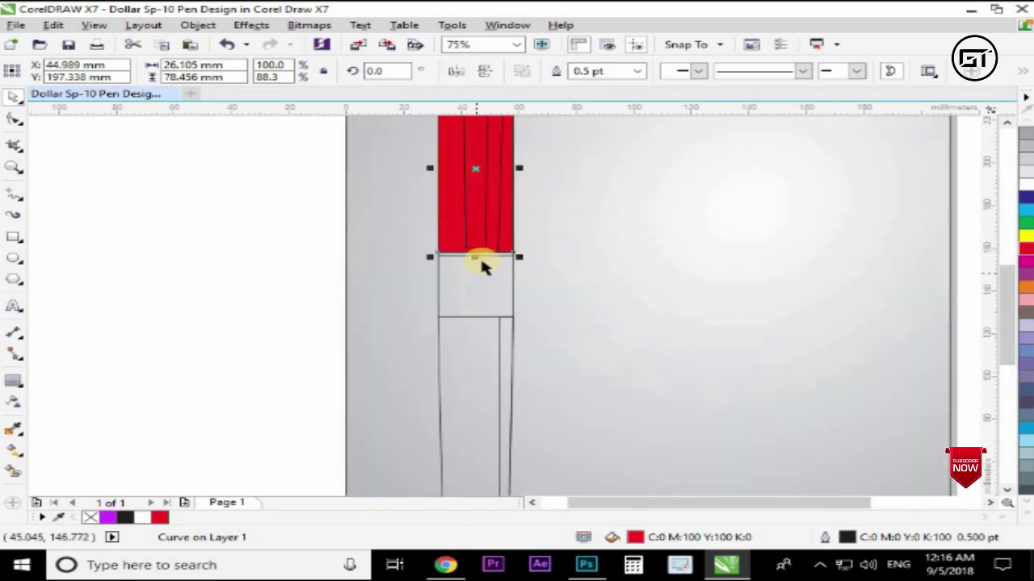
scroll(482, 266, up, 3)
click(468, 251)
drag(588, 271, 652, 271)
double_click(664, 538)
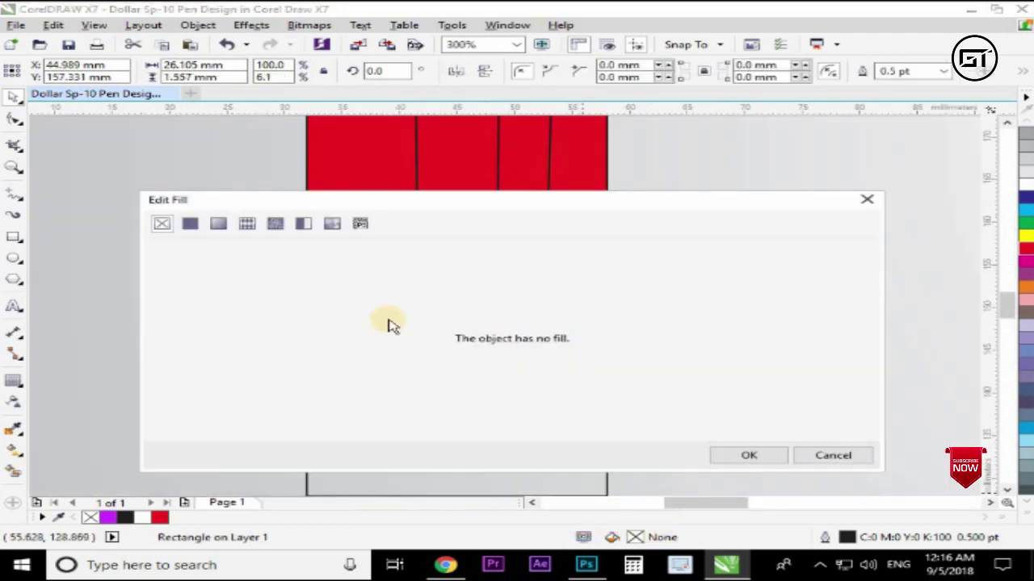
click(190, 226)
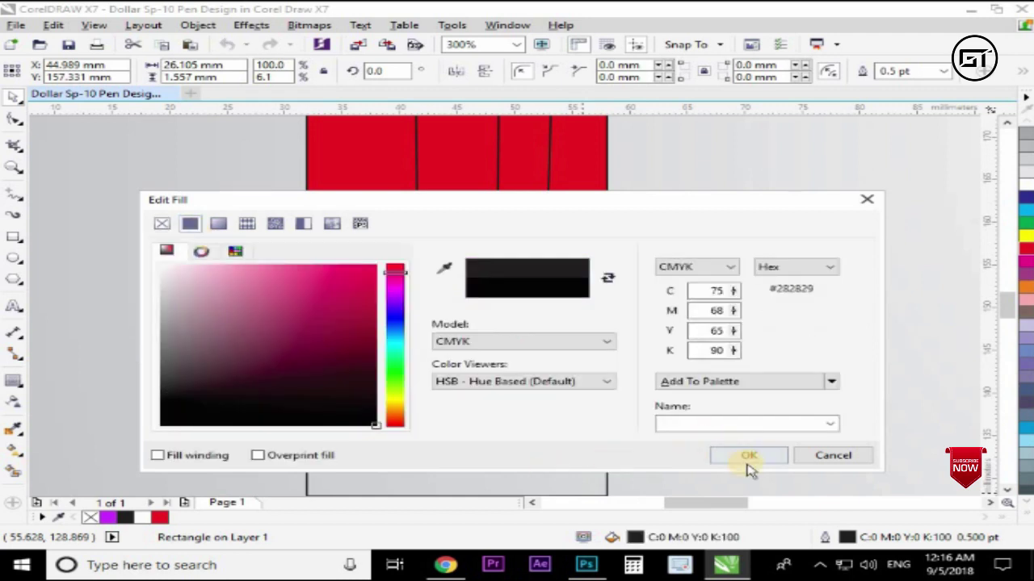
click(747, 462)
- Fill the pen's middle section with dark grey (C:0 M:0 Y:0 K:90)
click(496, 313)
scroll(646, 244, down, 2)
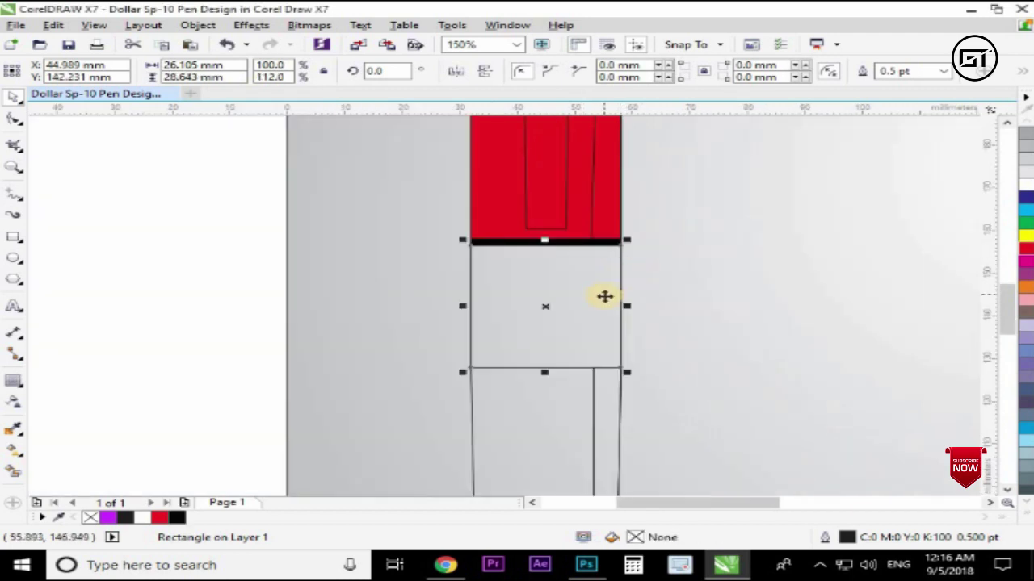
click(1027, 519)
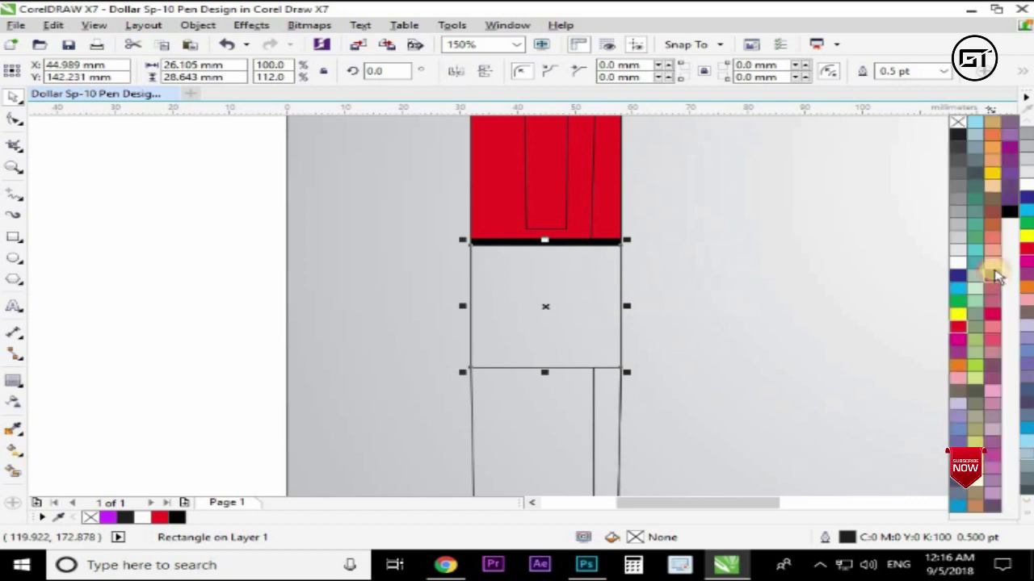
drag(955, 153, 570, 284)
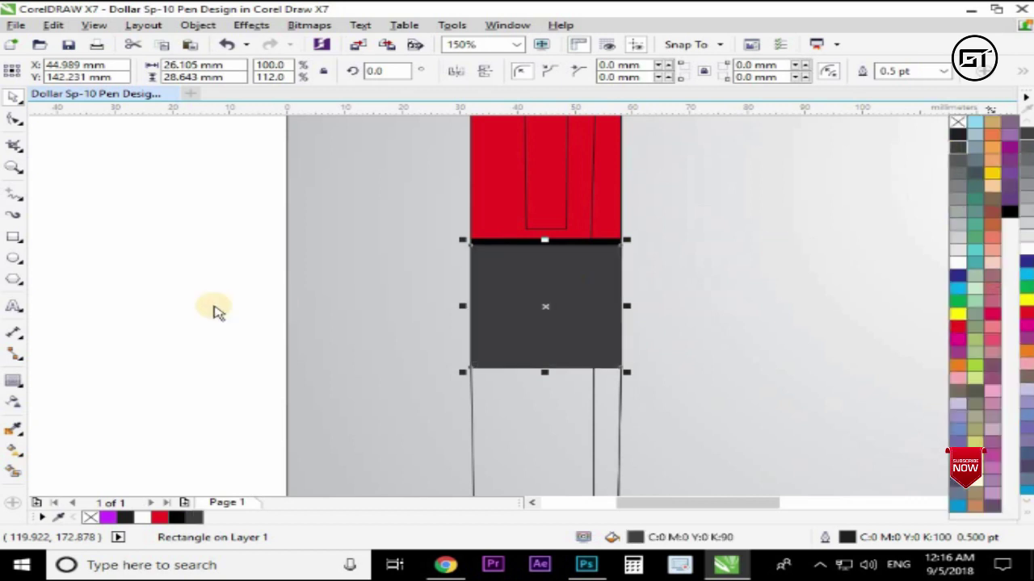
click(397, 289)
- Fill the pen's tapered barrel below the middle section with the same red as the cap
scroll(531, 270, down, 2)
scroll(537, 346, up, 1)
click(530, 340)
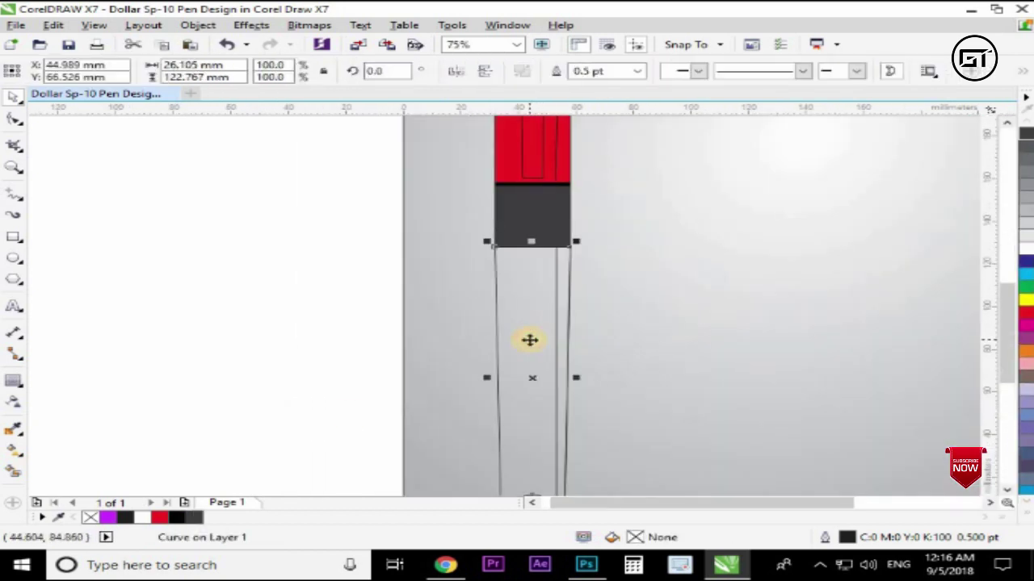
click(172, 519)
- Fill the arched notch at the barrel's lower end white
scroll(457, 406, down, 1)
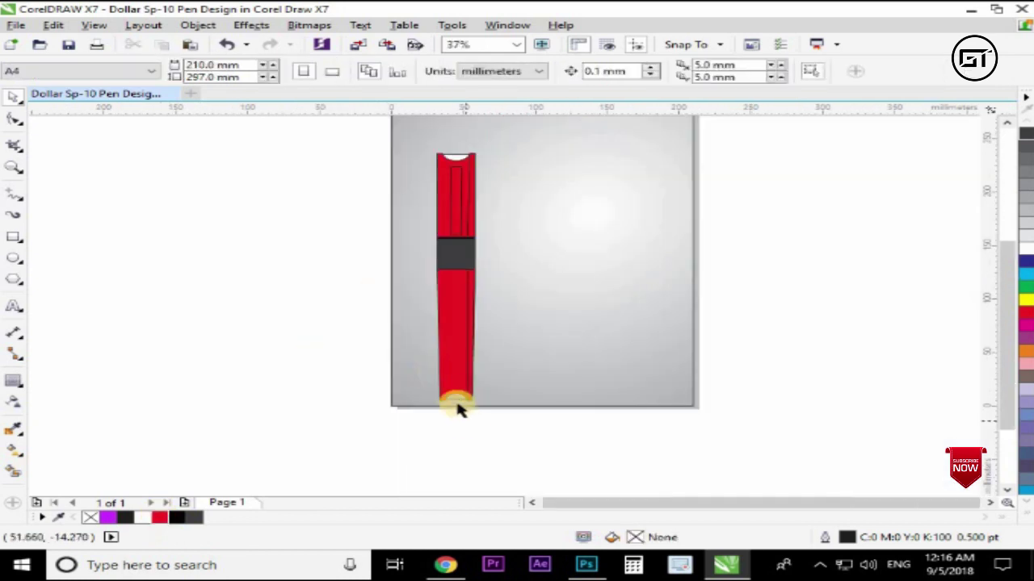
scroll(452, 396, up, 3)
click(142, 518)
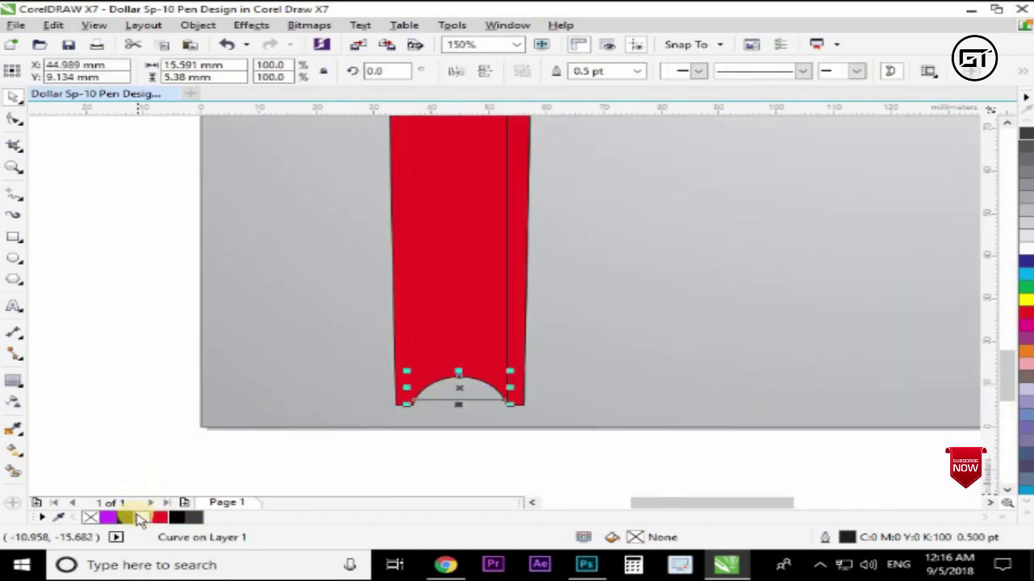
click(104, 409)
- Select the side strips on both the barrel and the cap and fill them white
scroll(396, 369, down, 1)
click(449, 313)
scroll(450, 290, down, 2)
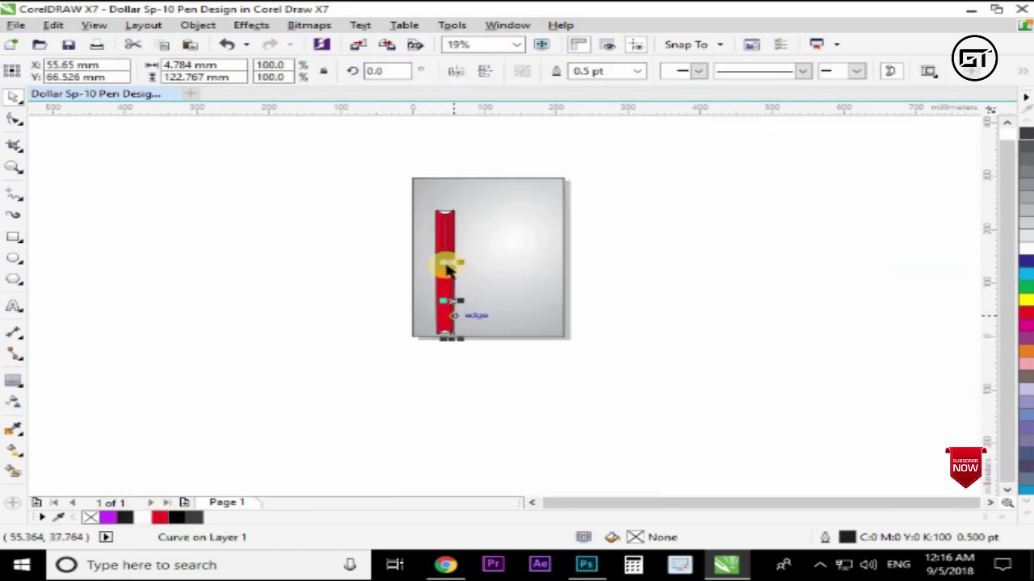
scroll(457, 234, up, 2)
scroll(425, 276, up, 1)
shift+click(409, 290)
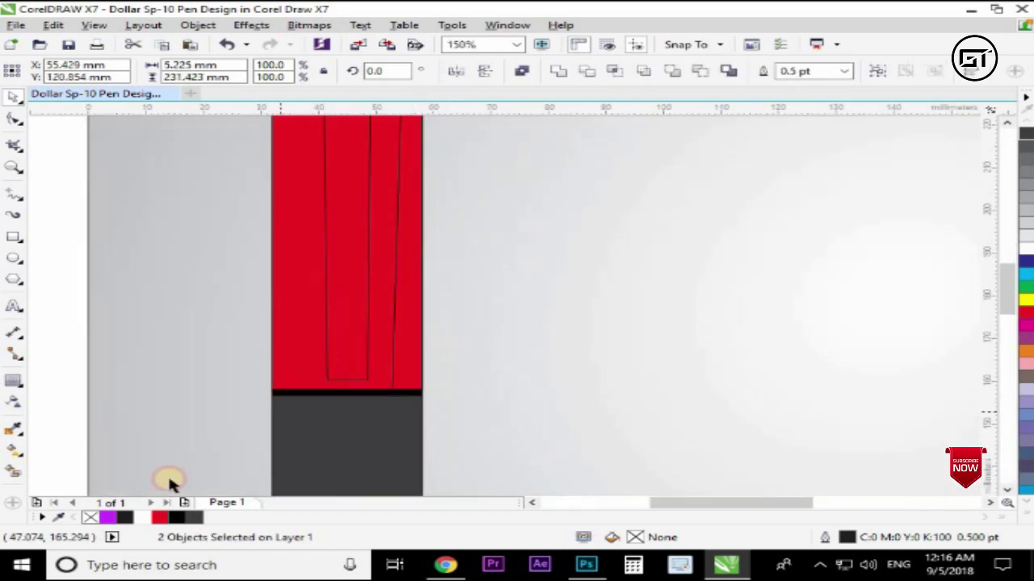
scroll(348, 323, down, 2)
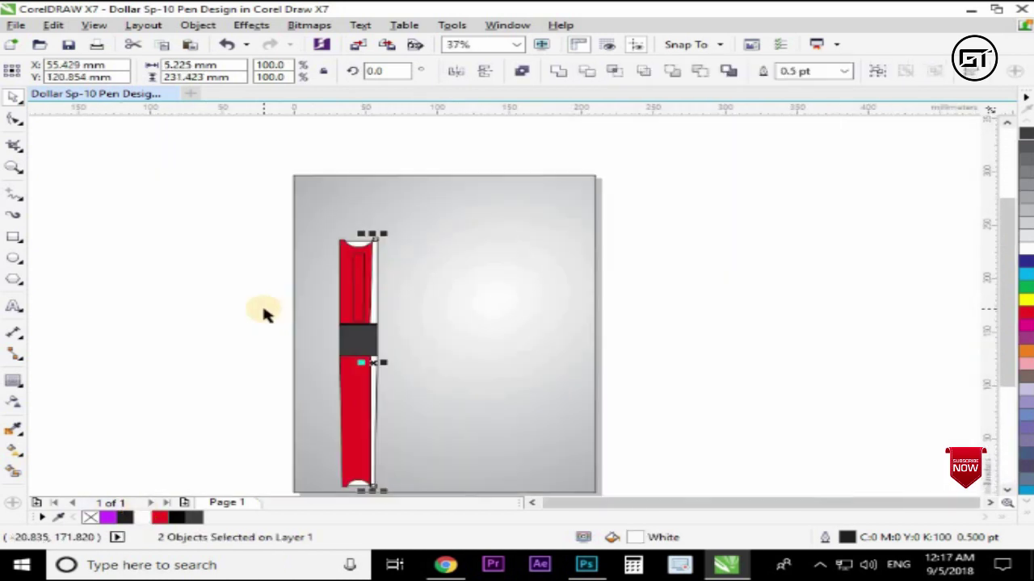
click(266, 311)
- Give the cap's tapered inner shape a vertical linear fountain fill running from grey at the top through white to light grey at the bottom
click(363, 260)
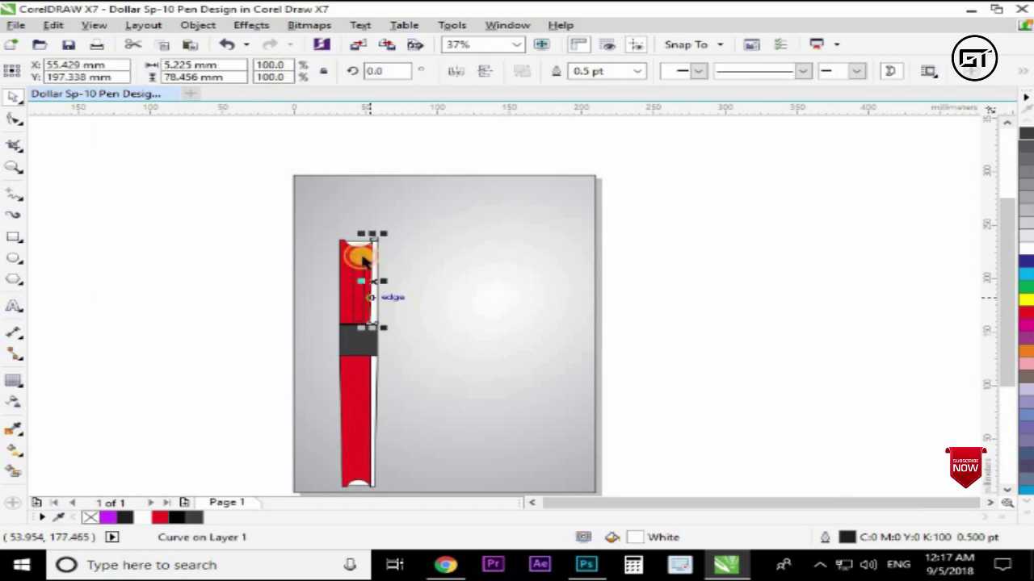
click(358, 279)
scroll(357, 279, up, 2)
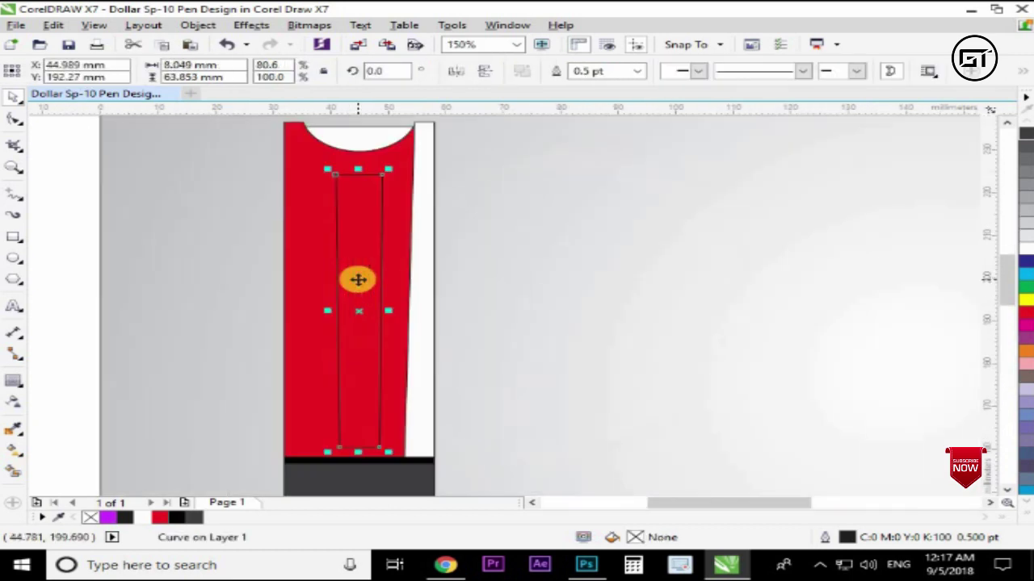
click(14, 451)
drag(353, 180, 354, 459)
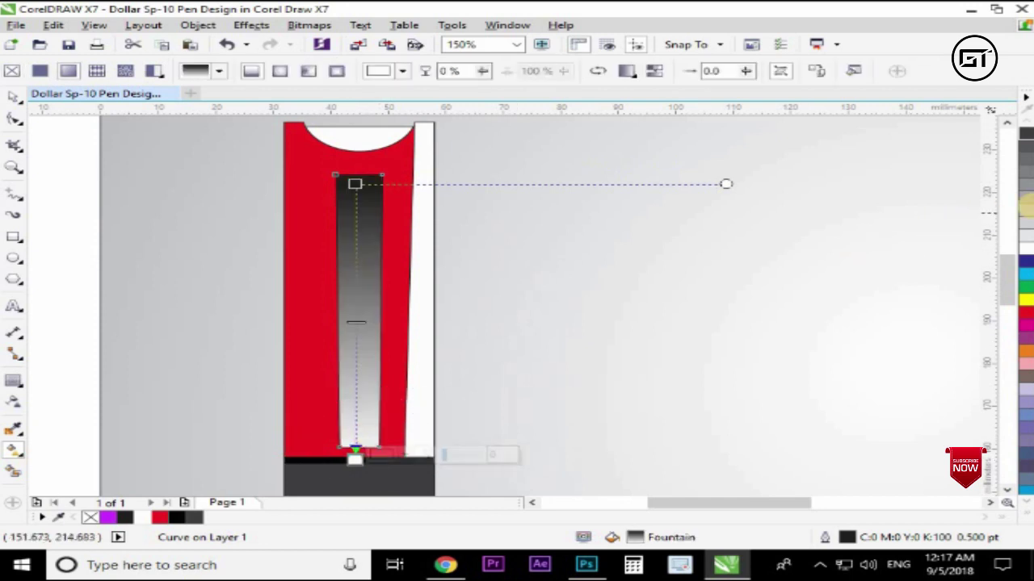
drag(1029, 209, 354, 183)
drag(1028, 255, 356, 306)
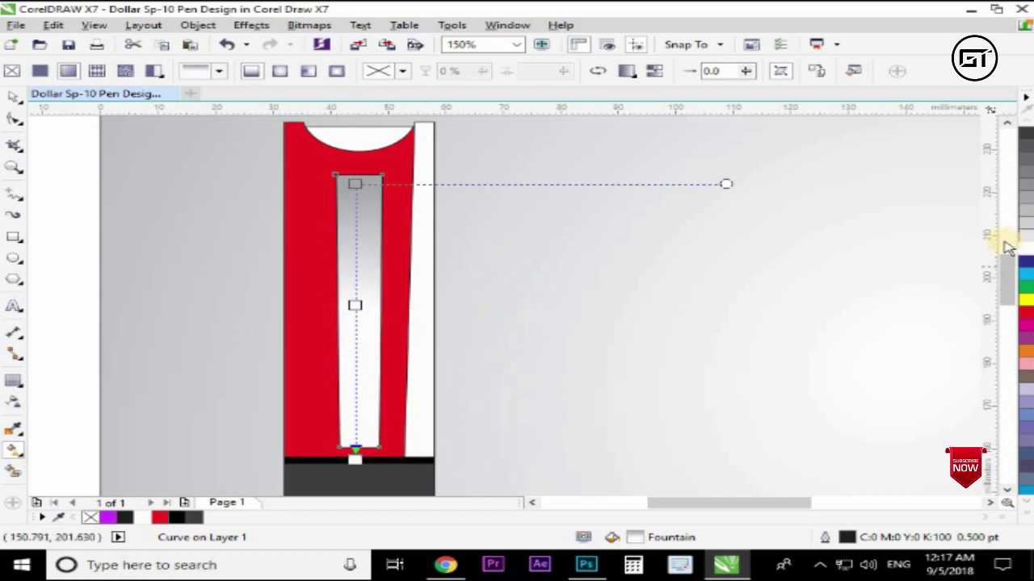
drag(617, 349, 356, 453)
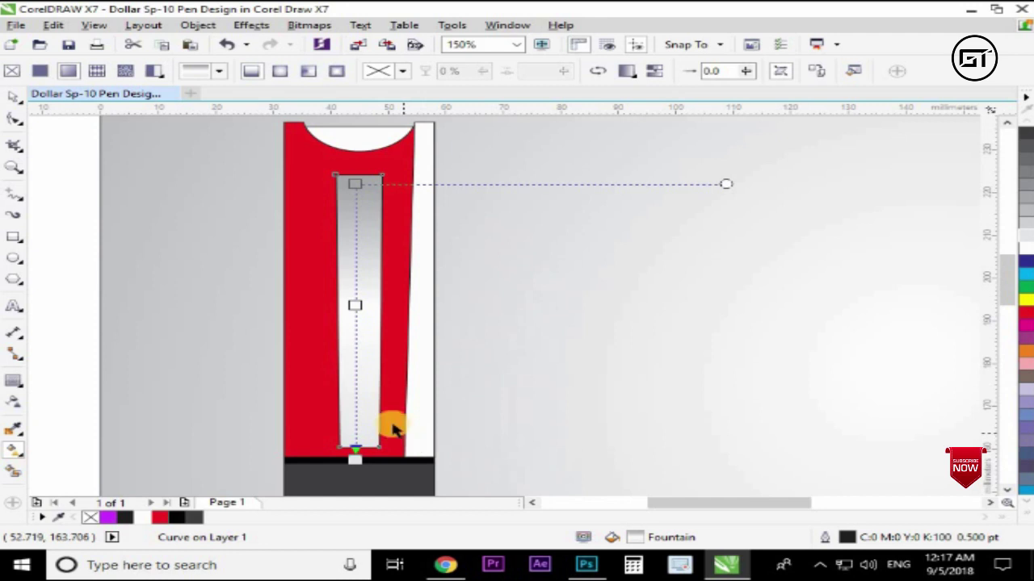
key(space)
scroll(367, 296, down, 1)
scroll(365, 296, down, 2)
click(306, 299)
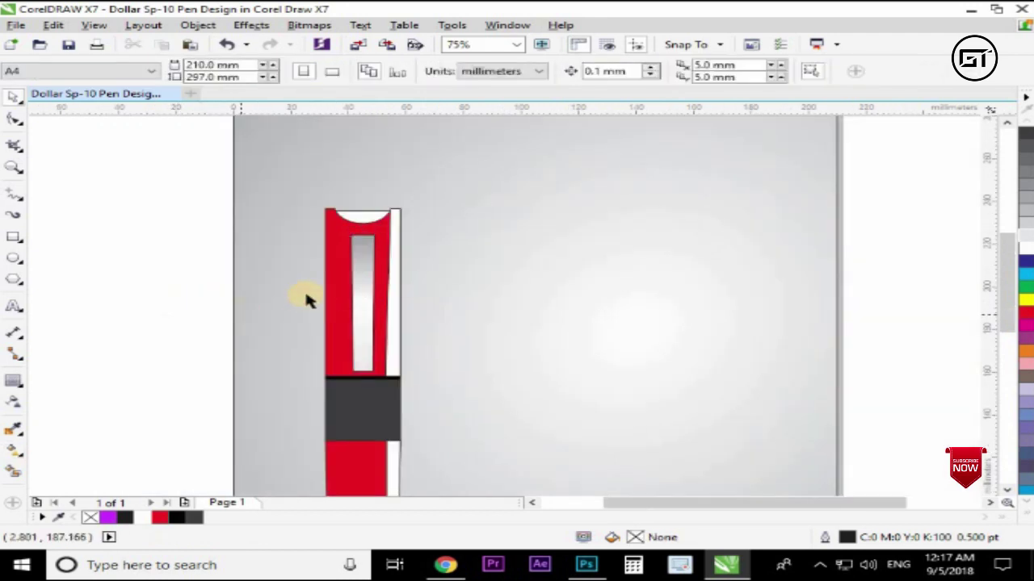
- Convert the cap's white side strip to a 200 dpi CMYK bitmap with anti-aliasing and a transparent background
click(393, 276)
click(326, 30)
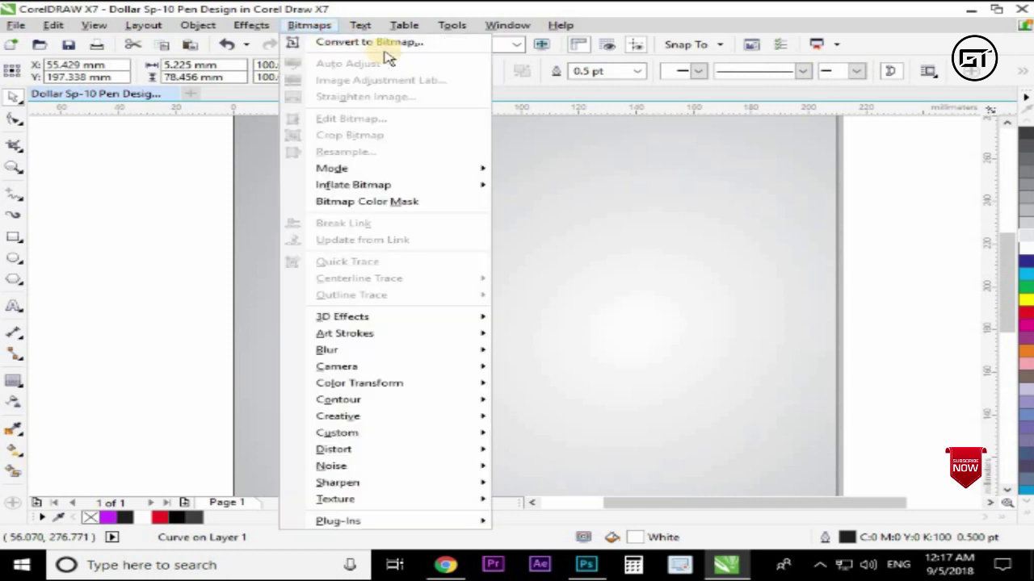
click(391, 44)
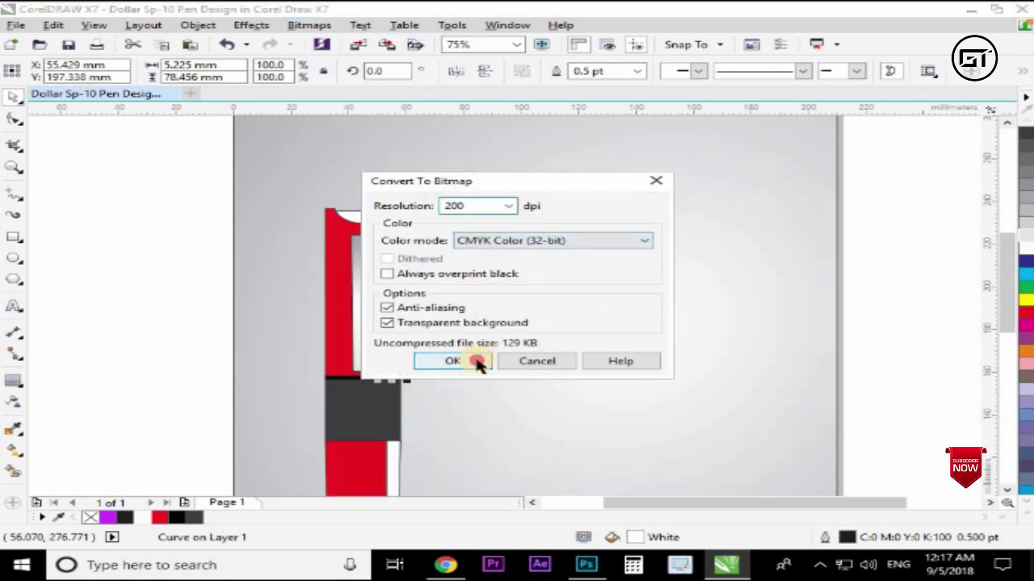
click(477, 362)
- Apply a Gaussian Blur with a 15-pixel radius to the cap's side strip bitmap
click(308, 25)
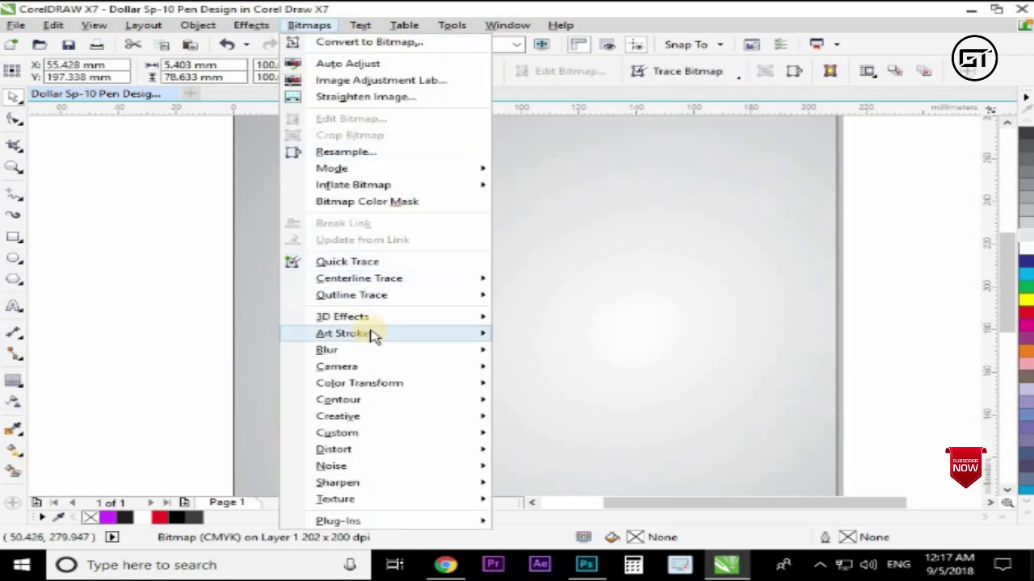
mouse_move(392, 350)
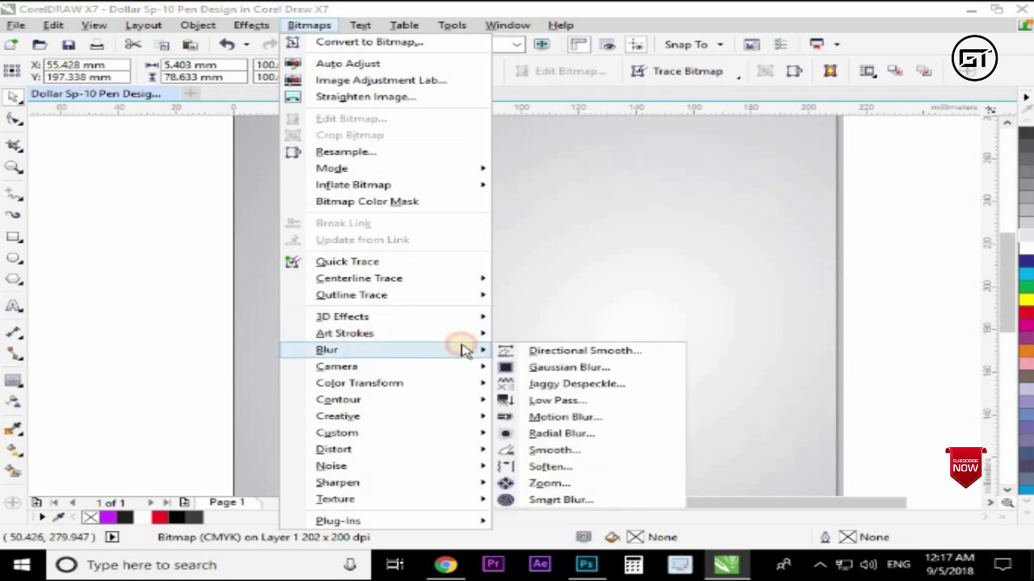
click(553, 368)
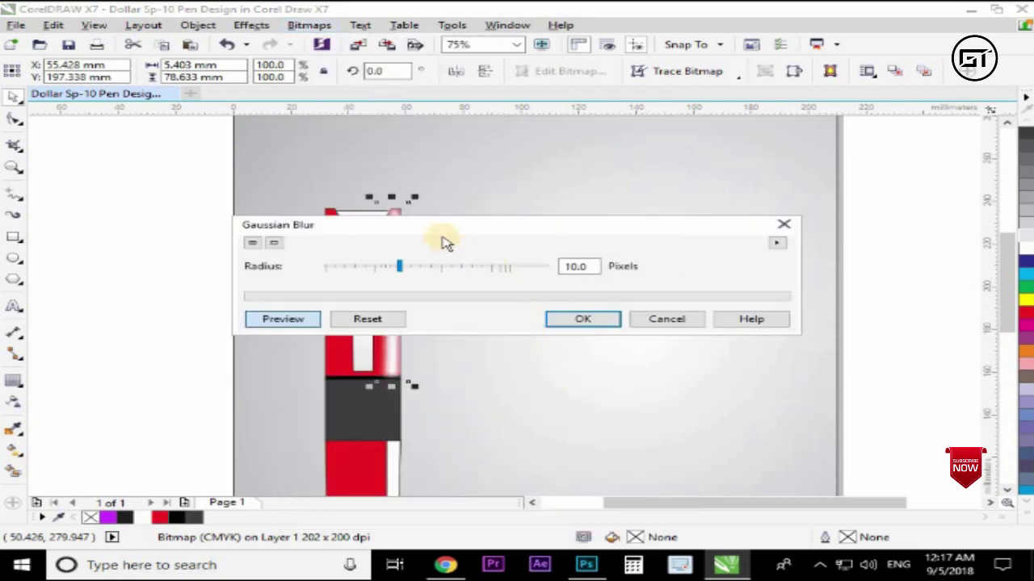
drag(462, 242, 472, 154)
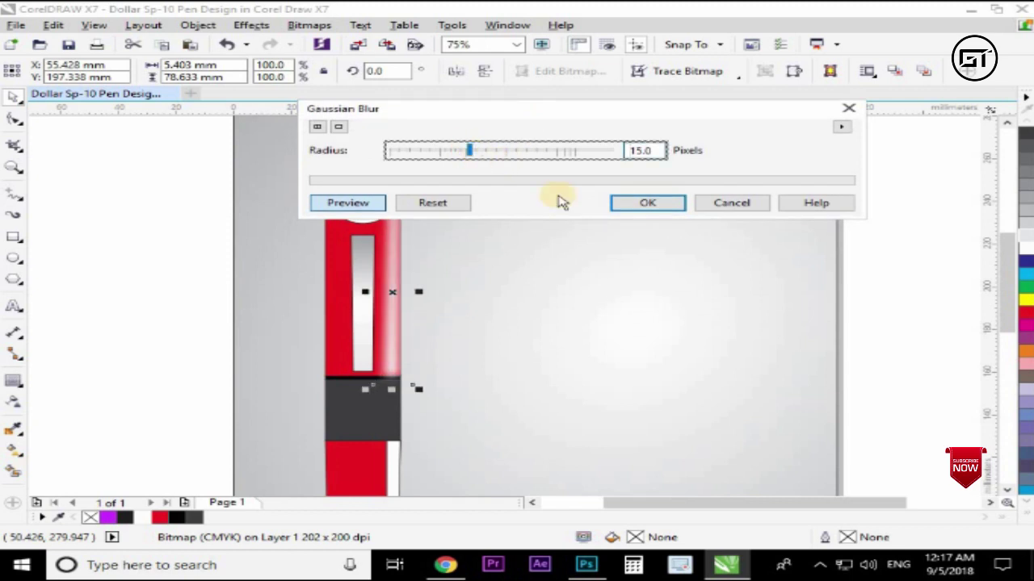
click(642, 204)
- Convert the barrel's white side strip to a 200 dpi CMYK bitmap with anti-aliasing and a transparent background
scroll(421, 323, down, 2)
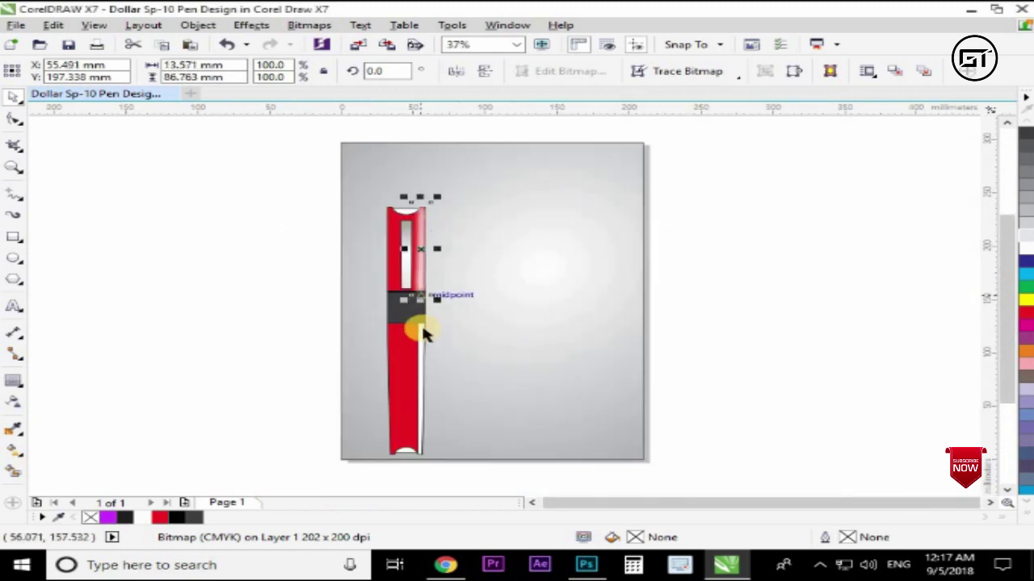
scroll(426, 337, up, 2)
click(405, 327)
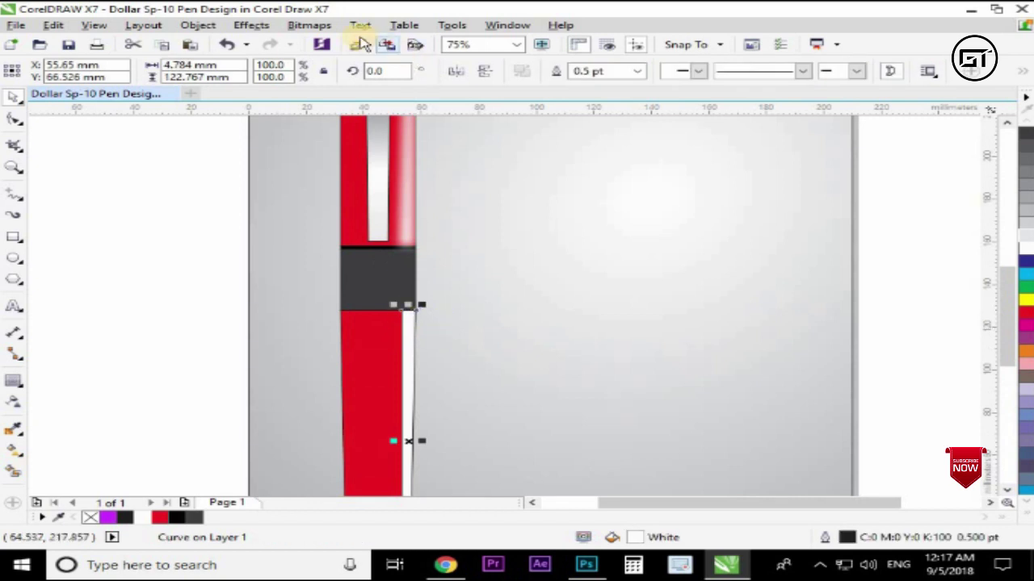
click(310, 25)
click(353, 45)
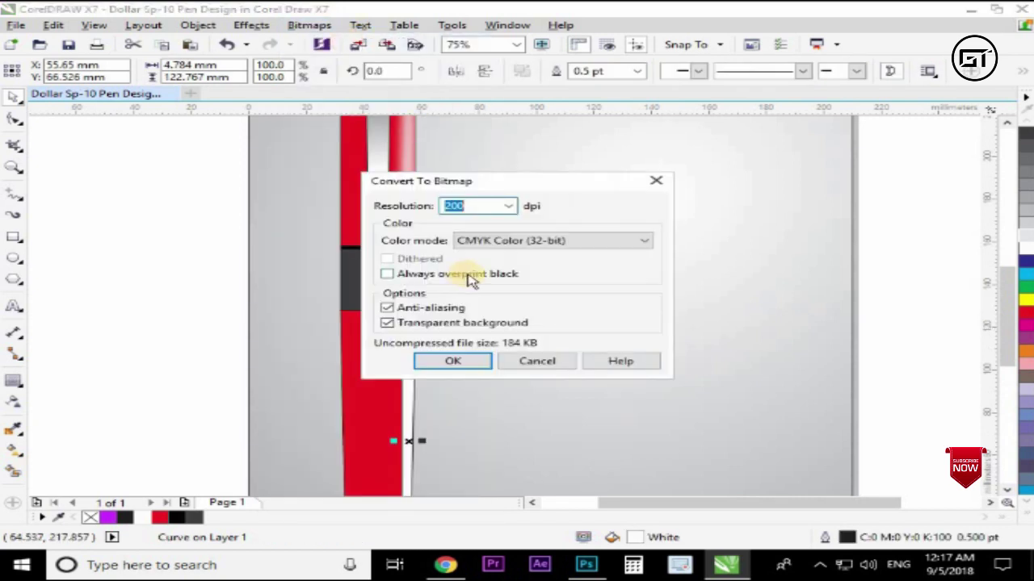
click(454, 363)
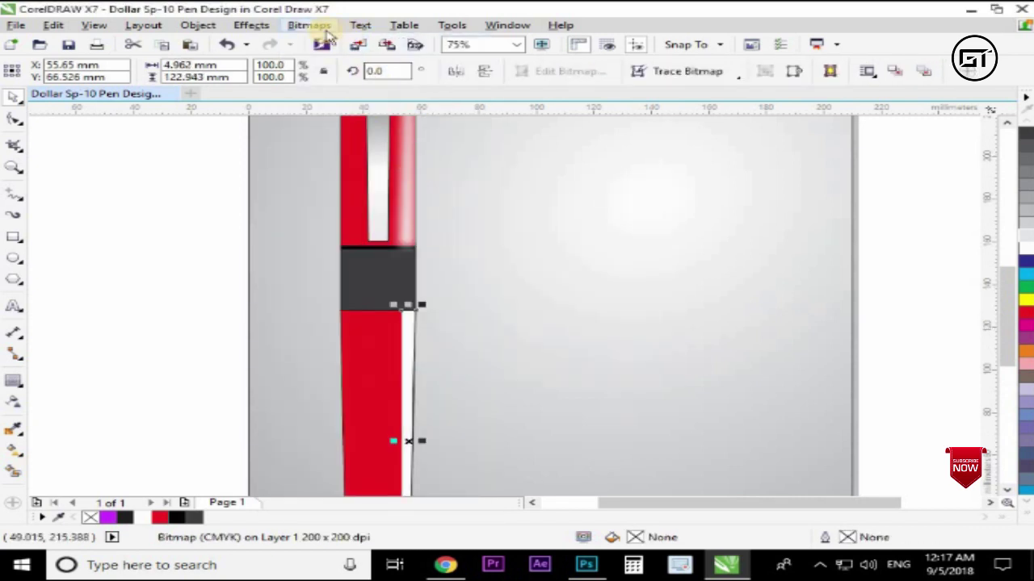
- Apply a Gaussian Blur to the barrel's side strip bitmap with the same radius as the cap strip
click(309, 25)
mouse_move(362, 350)
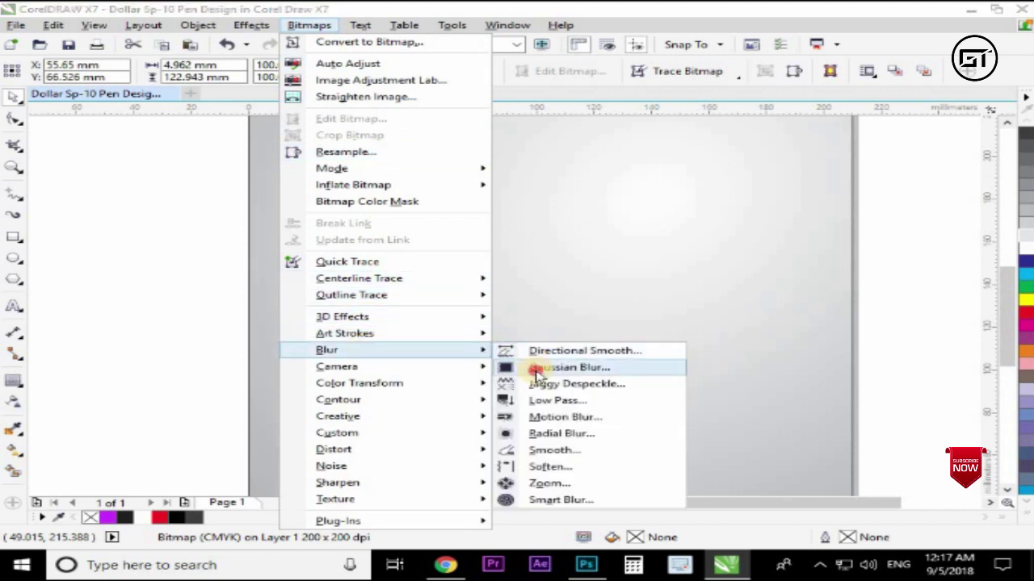
click(533, 368)
click(578, 323)
scroll(464, 309, down, 3)
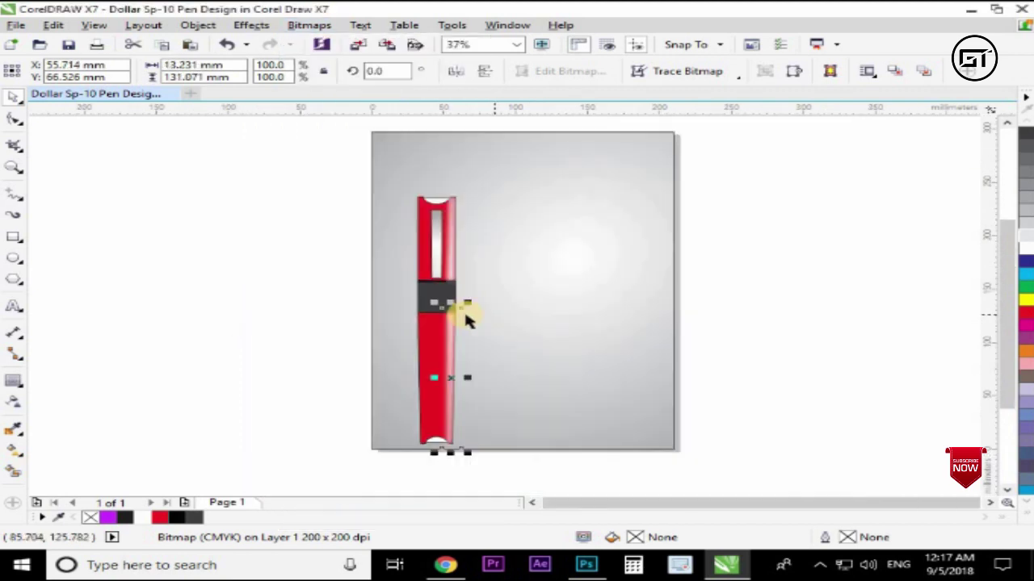
click(323, 323)
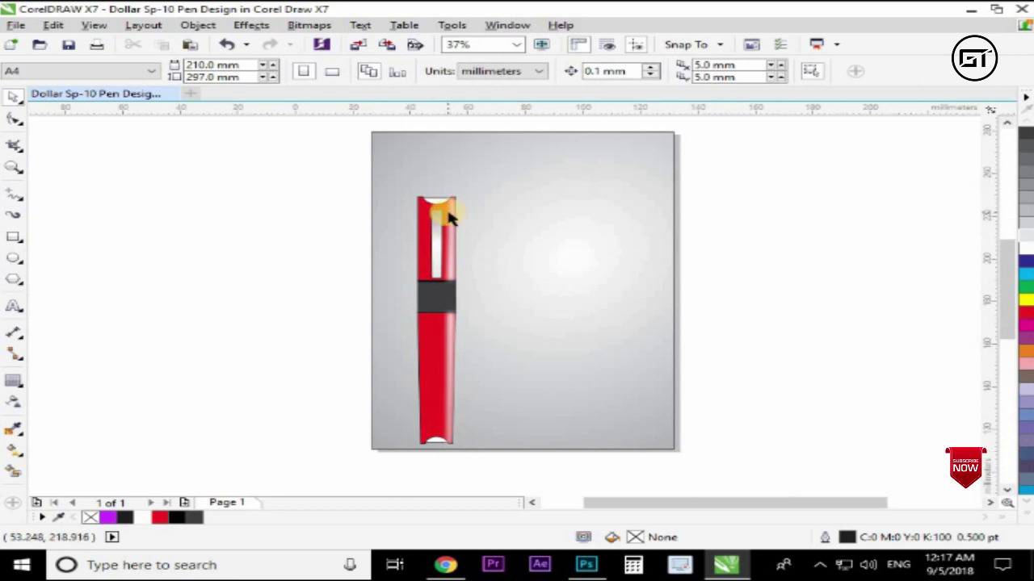
- PowerClip the cap's blurred highlight bitmap inside the red cap shape
scroll(468, 202, up, 3)
click(467, 202)
right_click(467, 202)
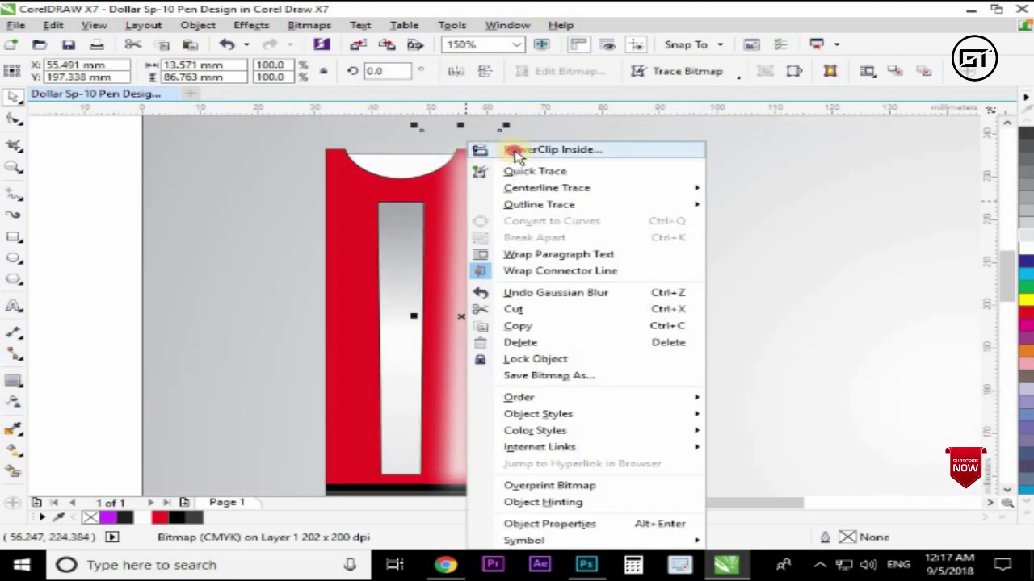
click(501, 151)
click(352, 186)
scroll(432, 185, down, 1)
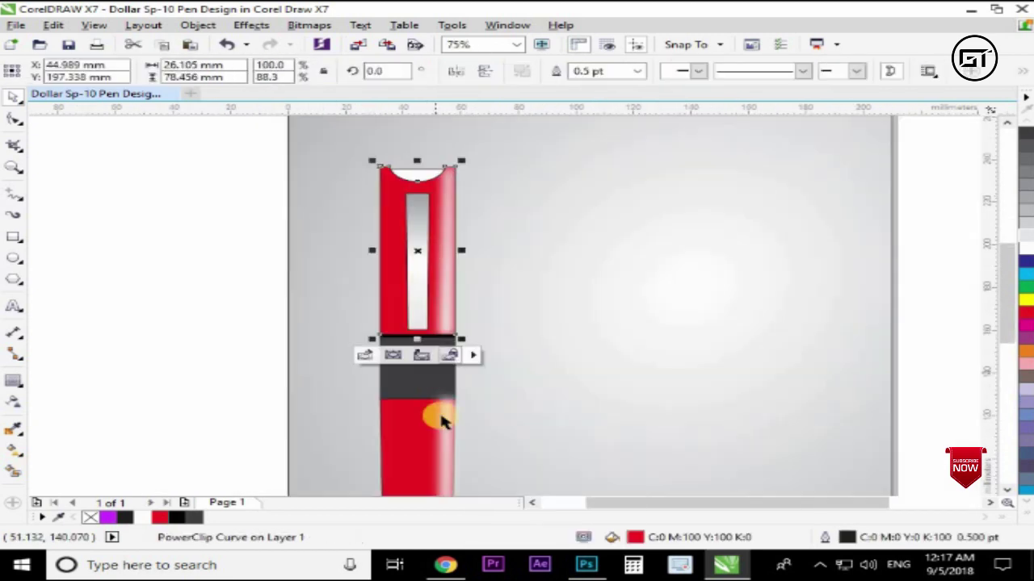
- PowerClip the barrel's blurred highlight bitmap inside the red barrel shape
scroll(443, 421, up, 1)
click(444, 426)
right_click(444, 426)
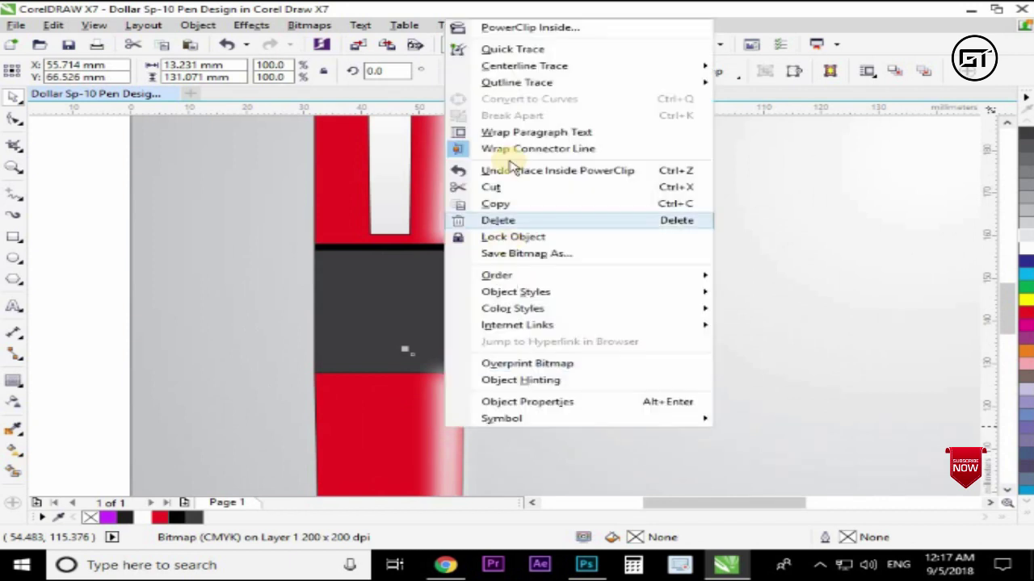
click(496, 28)
click(350, 403)
scroll(417, 284, down, 1)
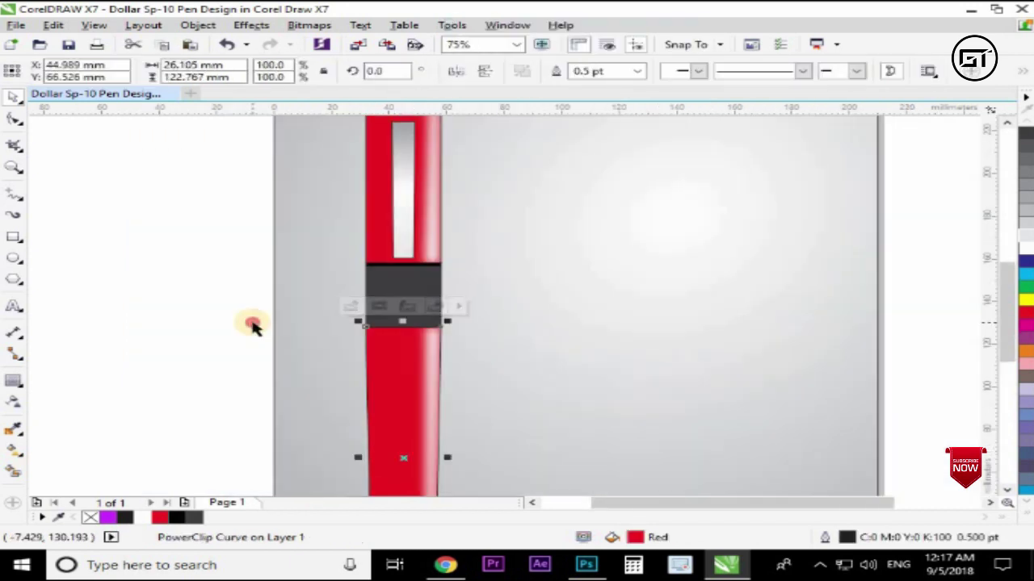
click(254, 323)
scroll(384, 327, down, 1)
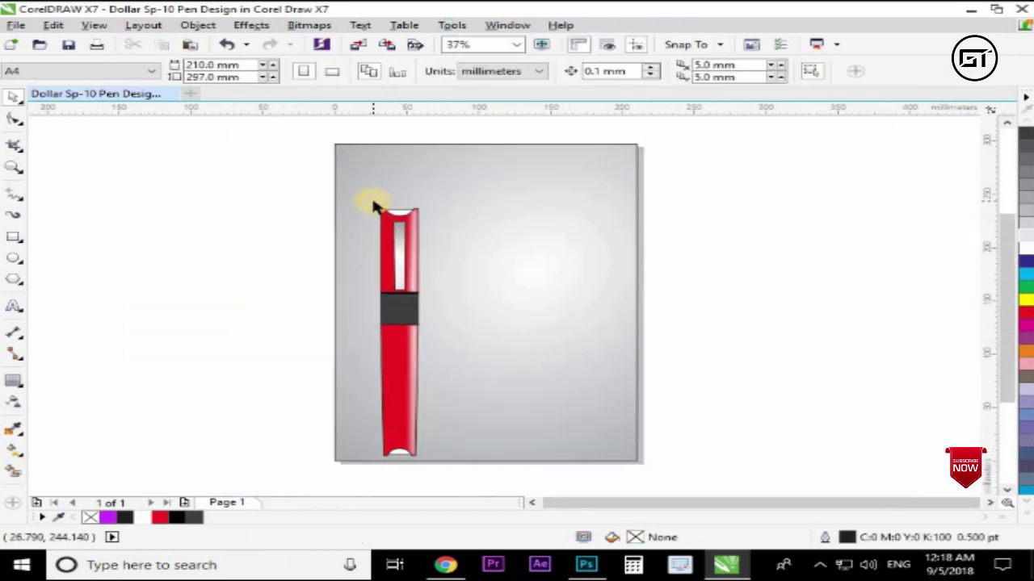
- Remove the outline from all the pen's parts except the grey gradient clip
drag(355, 179, 449, 477)
scroll(403, 242, up, 2)
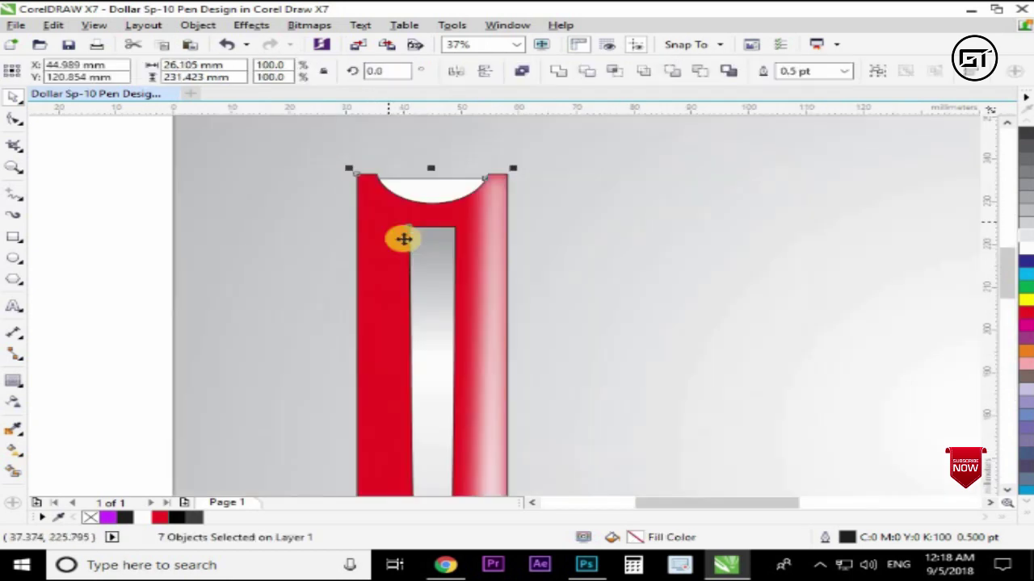
scroll(394, 219, down, 1)
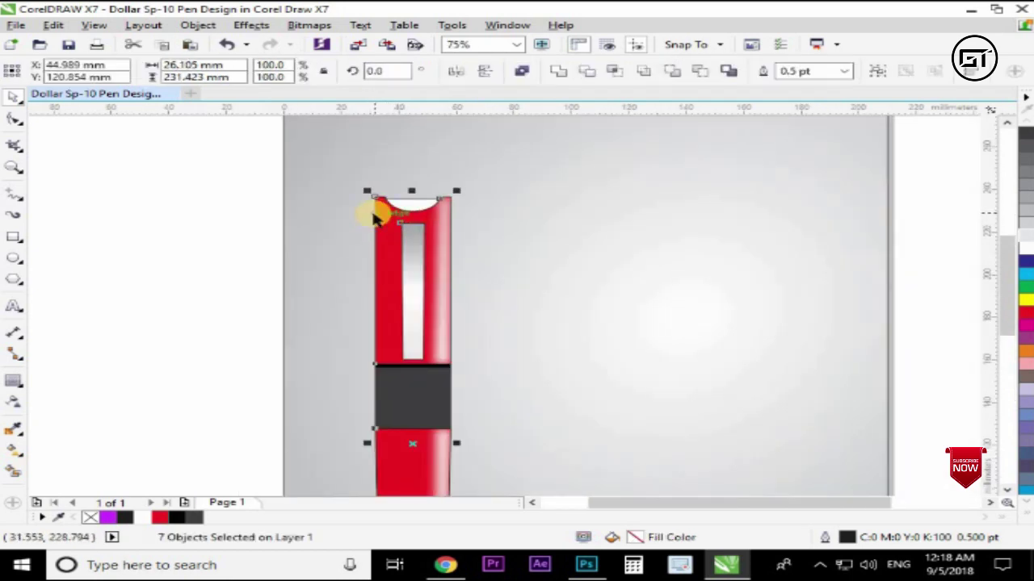
drag(390, 216, 430, 377)
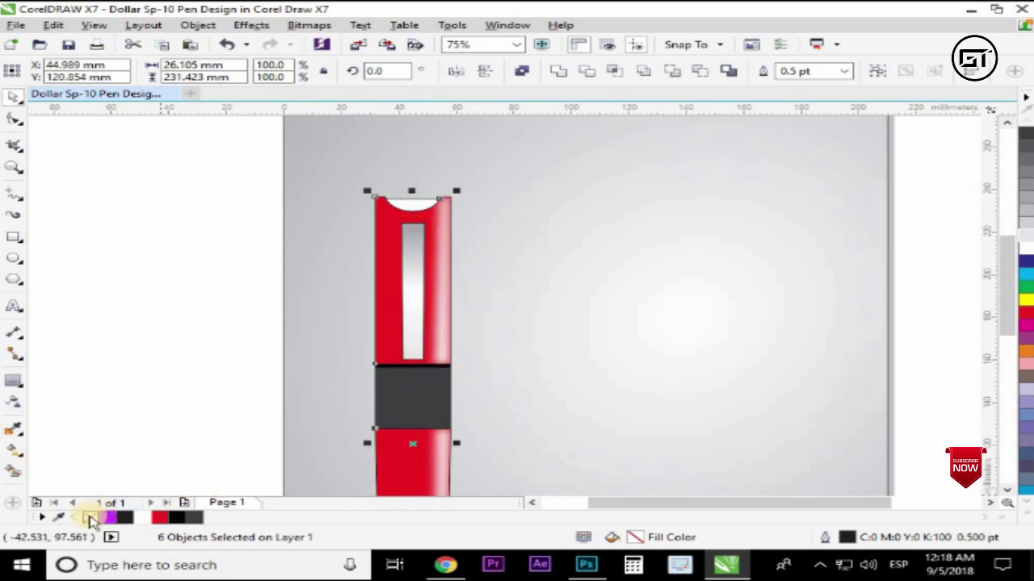
right_click(90, 518)
click(240, 213)
- Group all the pen's parts and move the group up and toward the page's left edge
scroll(318, 185, down, 2)
drag(318, 180, 396, 477)
key(ctrl+g)
drag(359, 372, 335, 352)
- Duplicate the pen three times to the right to make a row of four, spaced about 52 mm apart
drag(346, 312, 420, 331)
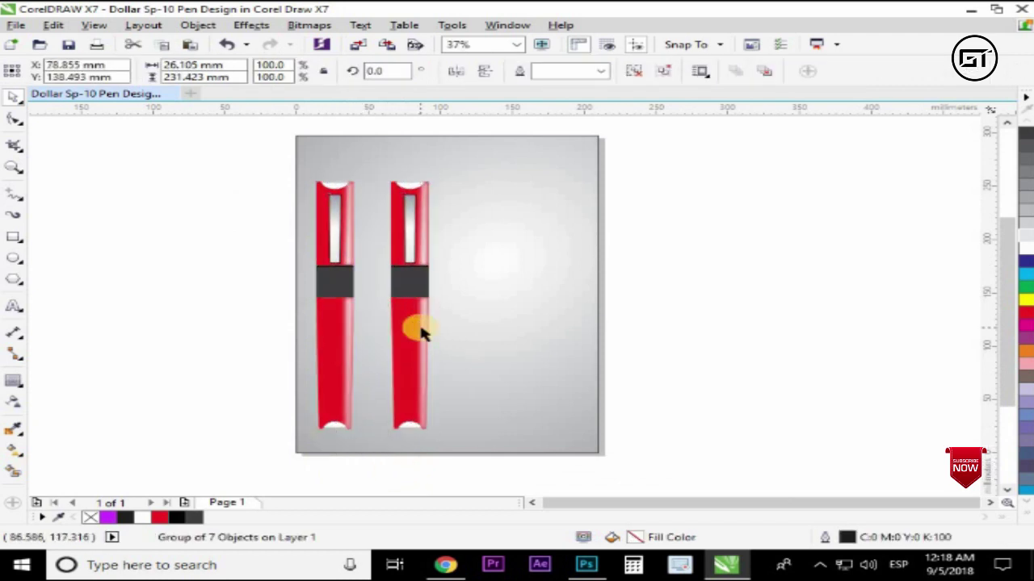
key(ctrl+r)
key(ctrl+r)
click(673, 317)
- Ungroup the three copied pens so their parts can be recoloured individually
click(416, 334)
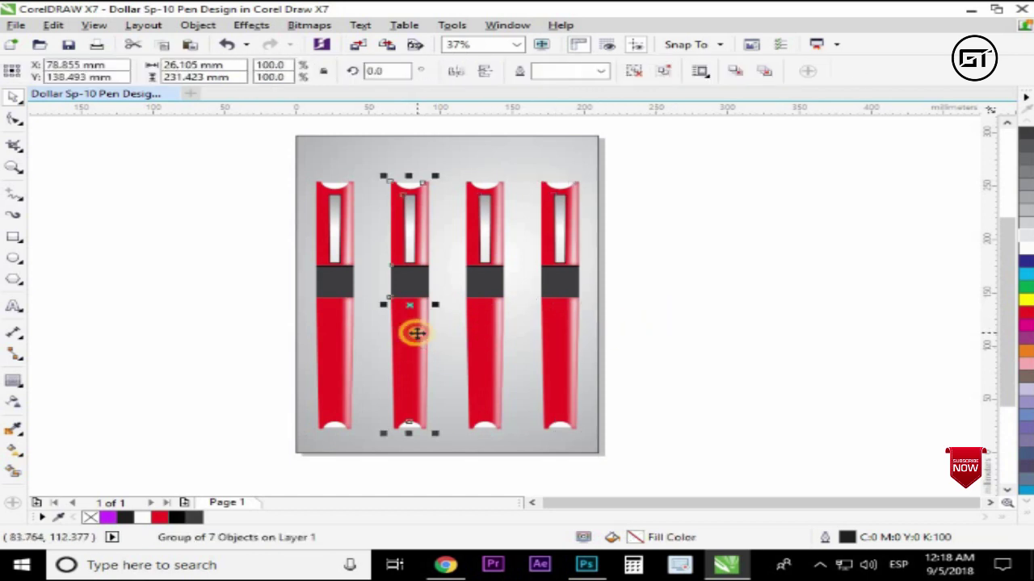
click(480, 321)
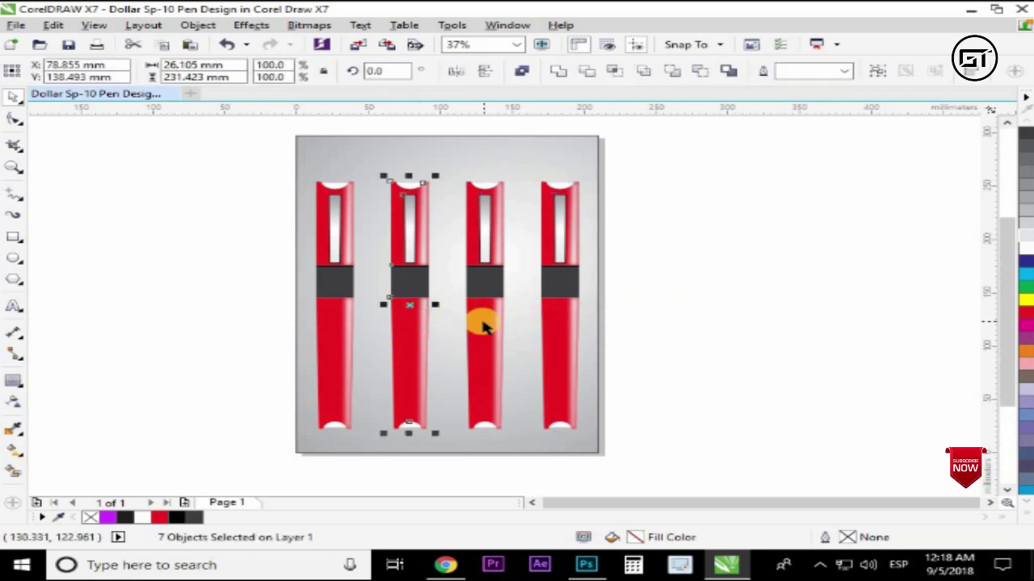
key(ctrl+z)
shift+click(561, 342)
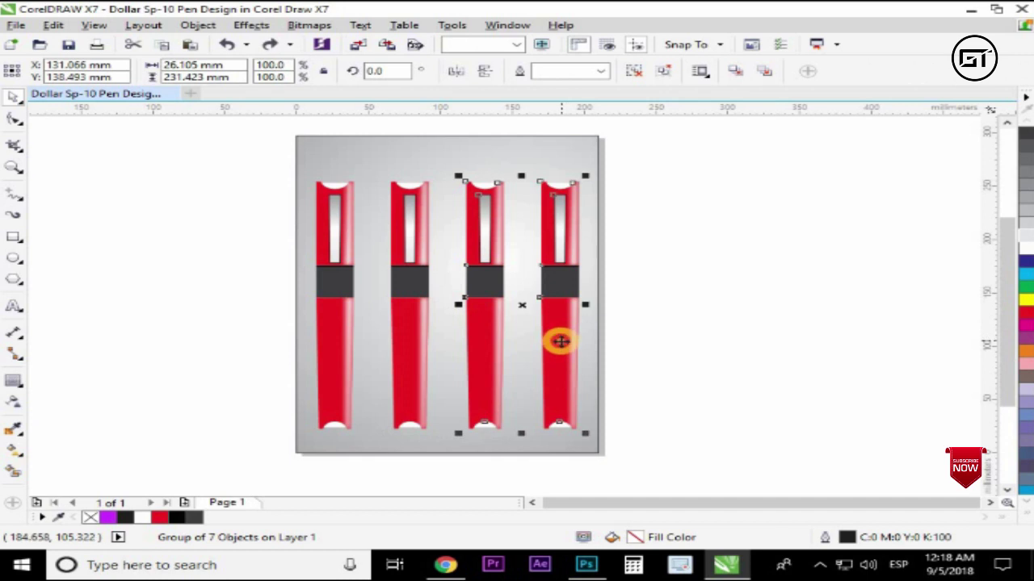
key(ctrl+u)
click(650, 337)
- Fill the second pen's cap and barrel with light blue
click(411, 335)
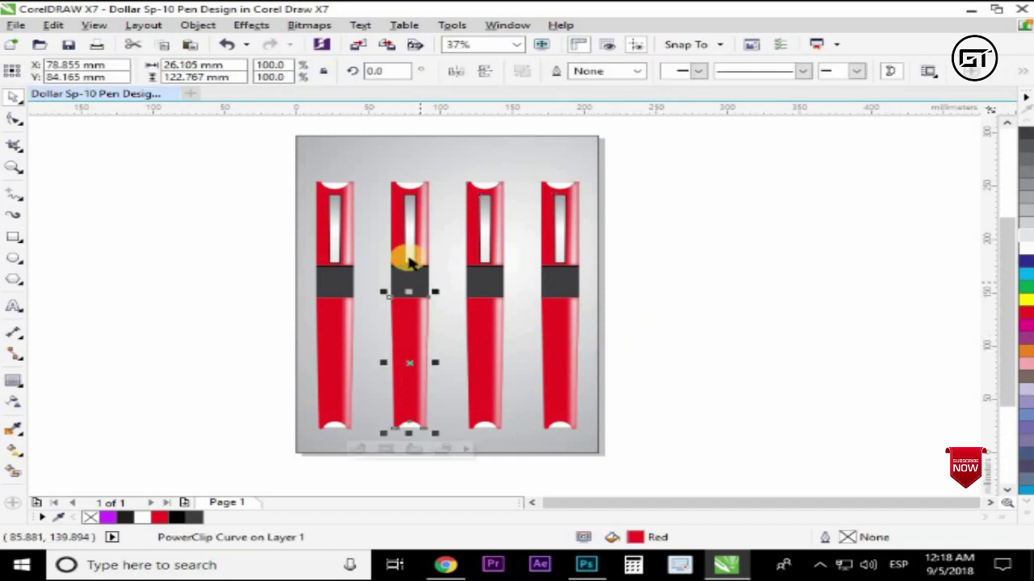
shift+click(396, 255)
click(1024, 274)
click(729, 329)
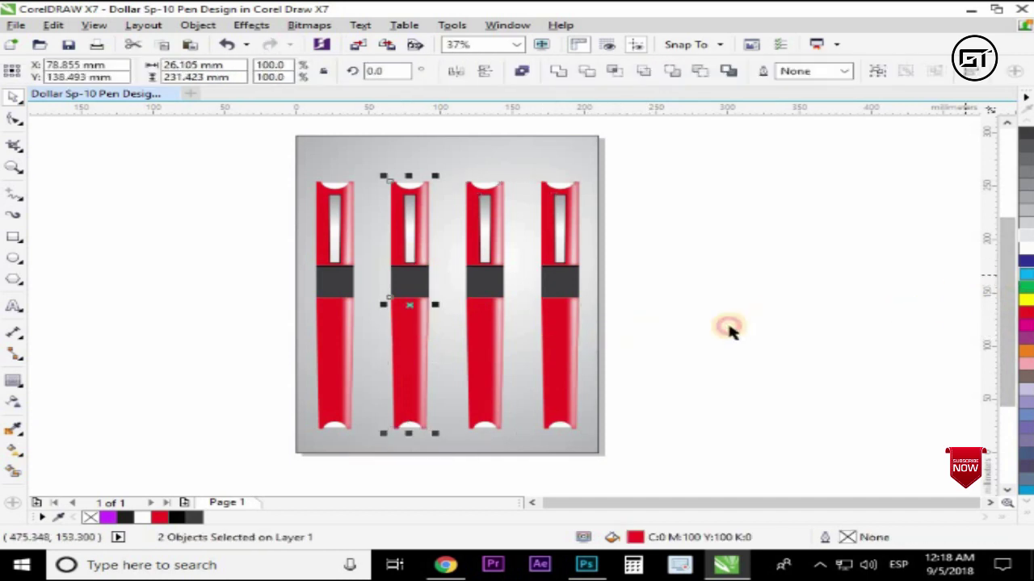
- Fill the third pen's cap and barrel with orange
click(479, 277)
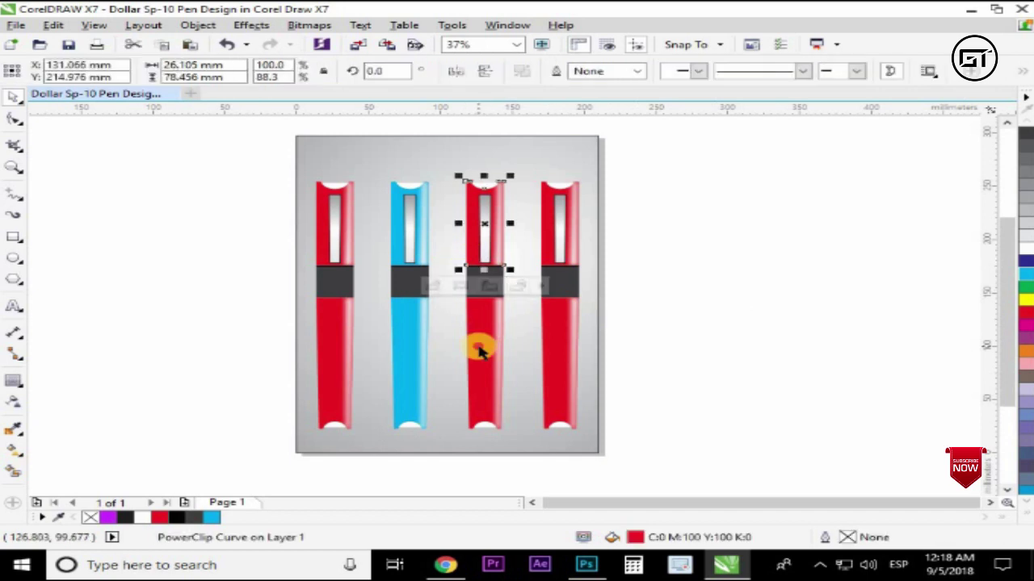
shift+click(479, 342)
click(1026, 353)
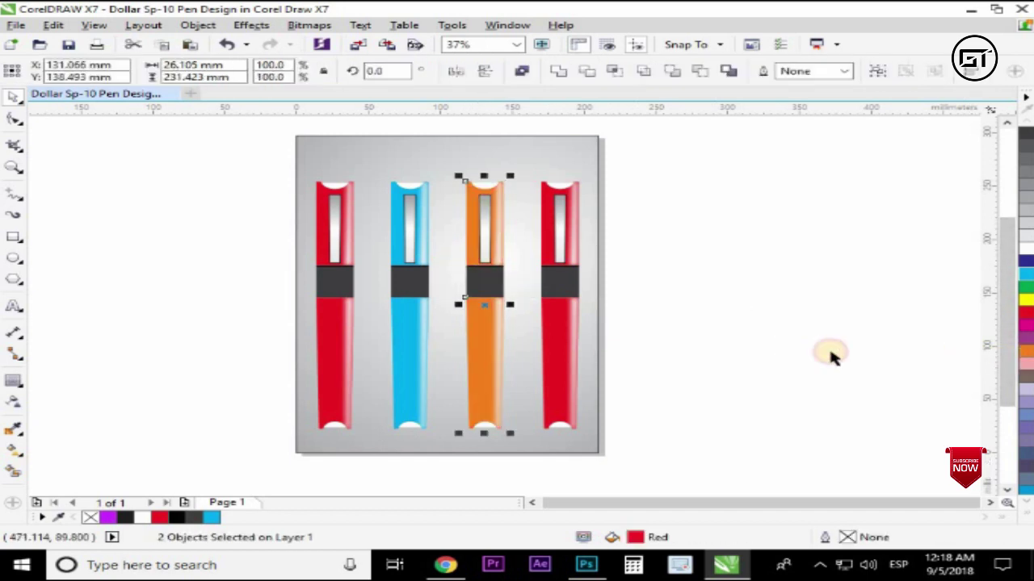
click(802, 347)
- Fill the fourth pen's cap and barrel with green, and fit the whole page in view
click(547, 266)
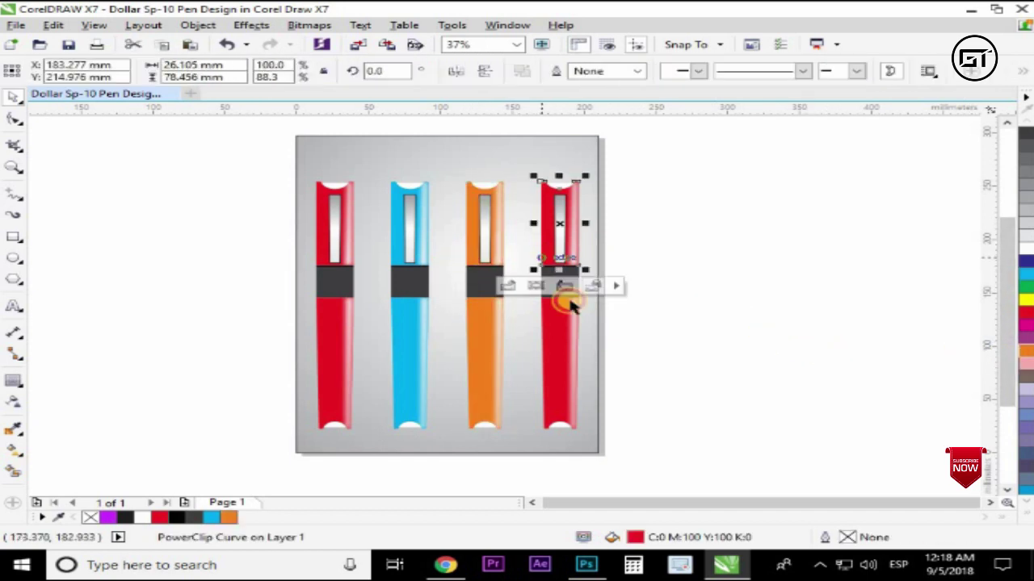
shift+click(555, 343)
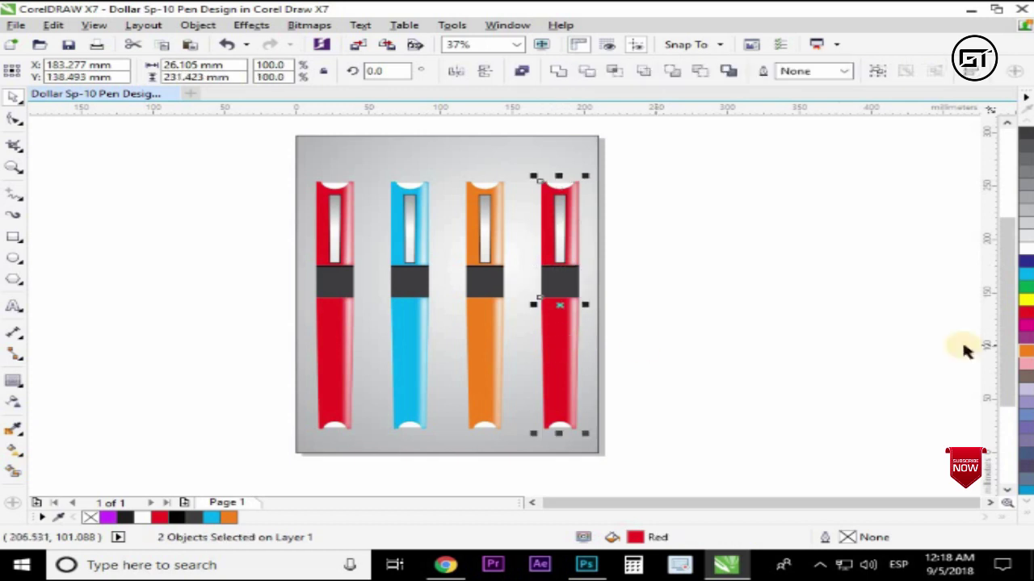
click(1025, 289)
click(762, 316)
key(shift+F4)
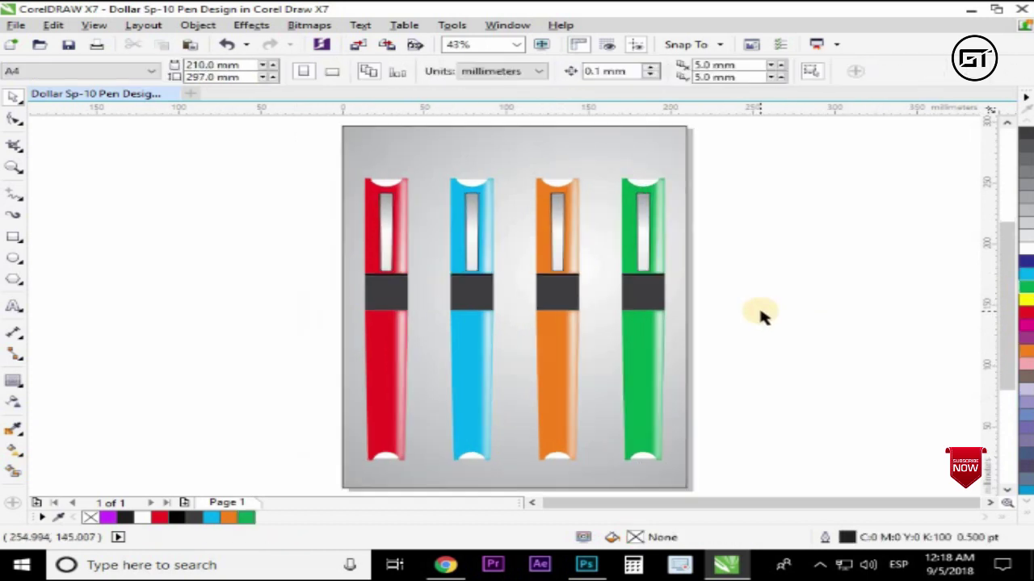